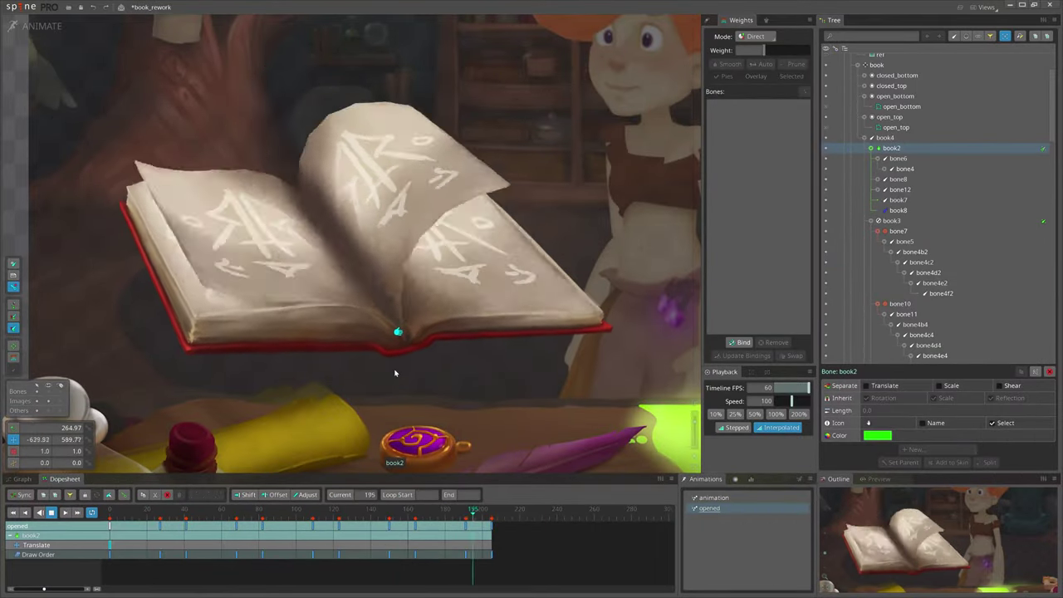
Preview the 'opened' page-flip animation, pausing and resuming it with the spacebar.
{"action": "key", "text": "space"}
{"action": "key", "text": "space"}
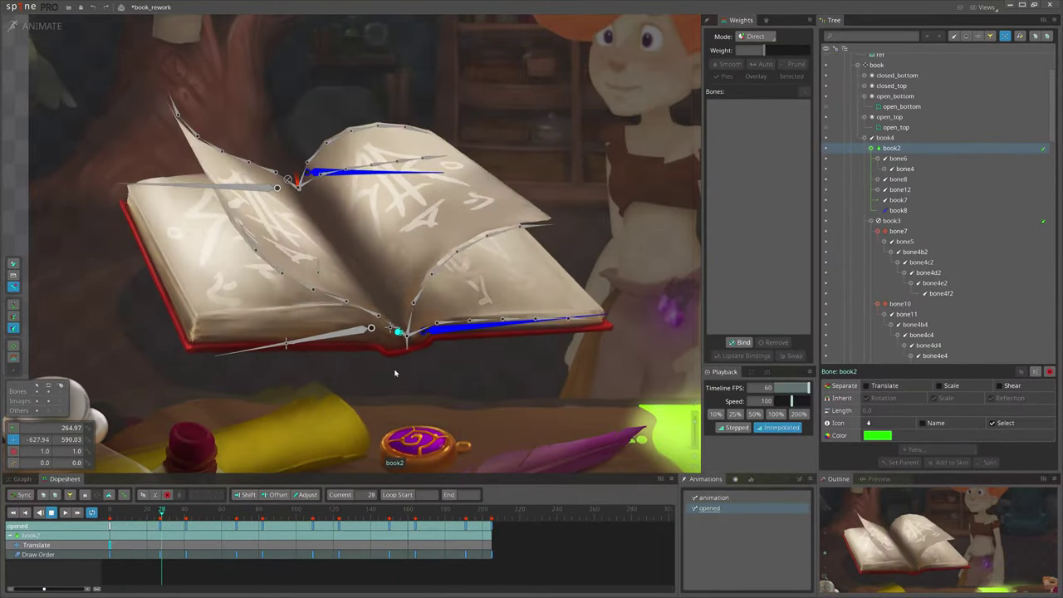
{"action": "key", "text": "space"}
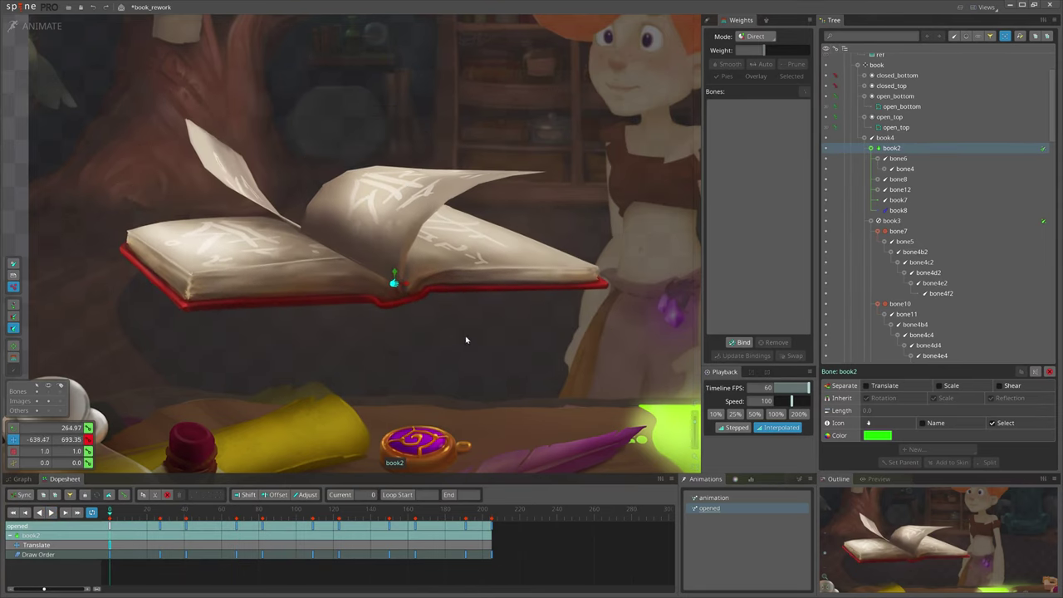
{"action": "key", "text": "space"}
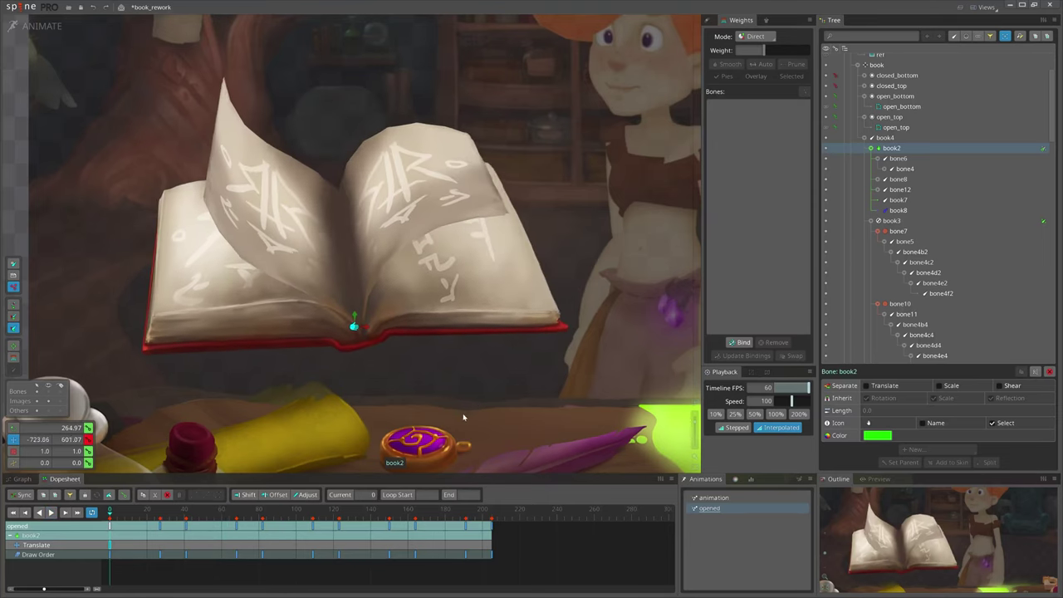
{"action": "key", "text": "space"}
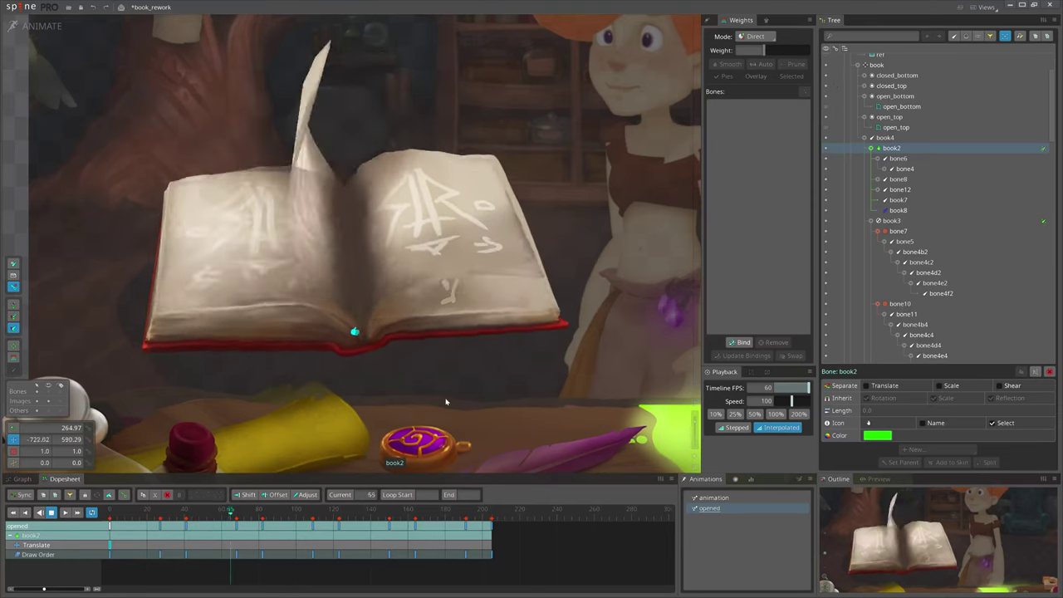
{"action": "key", "text": "space"}
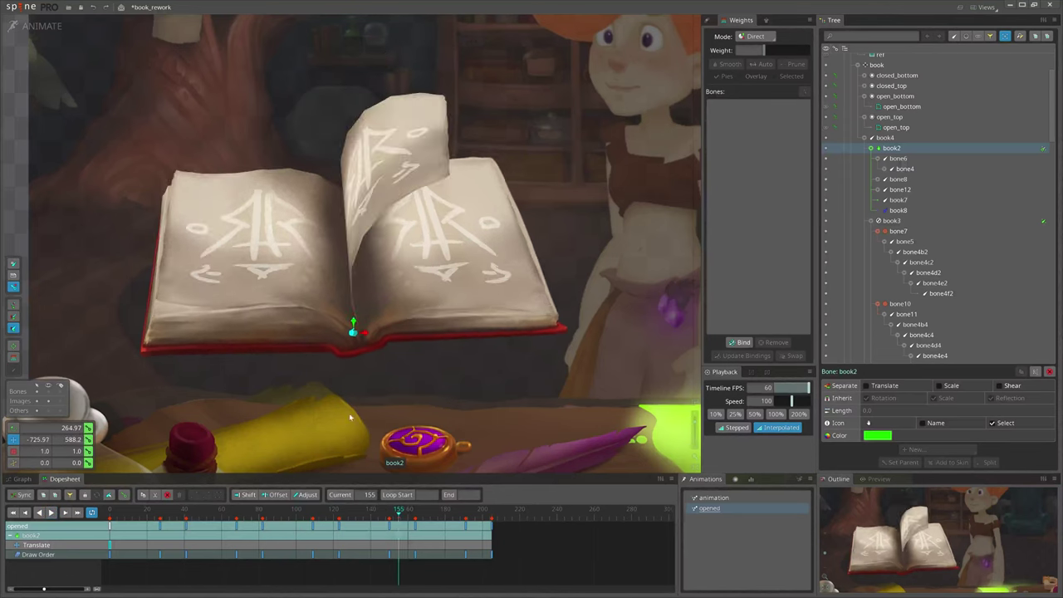
{"action": "key", "text": "space"}
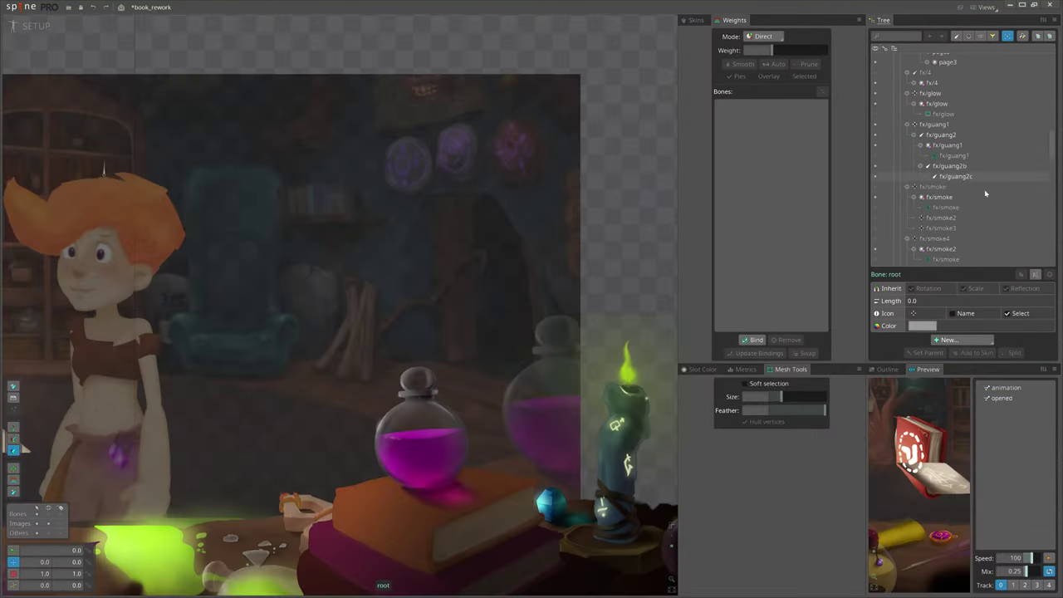
Drag the page1 image from the Images tree into the scene.
{"action": "scroll", "coordinate": [983, 206], "scroll_direction": "down", "scroll_amount": 5}
{"action": "scroll", "coordinate": [984, 205], "scroll_direction": "down", "scroll_amount": 3}
{"action": "scroll", "coordinate": [956, 191], "scroll_direction": "down", "scroll_amount": 5}
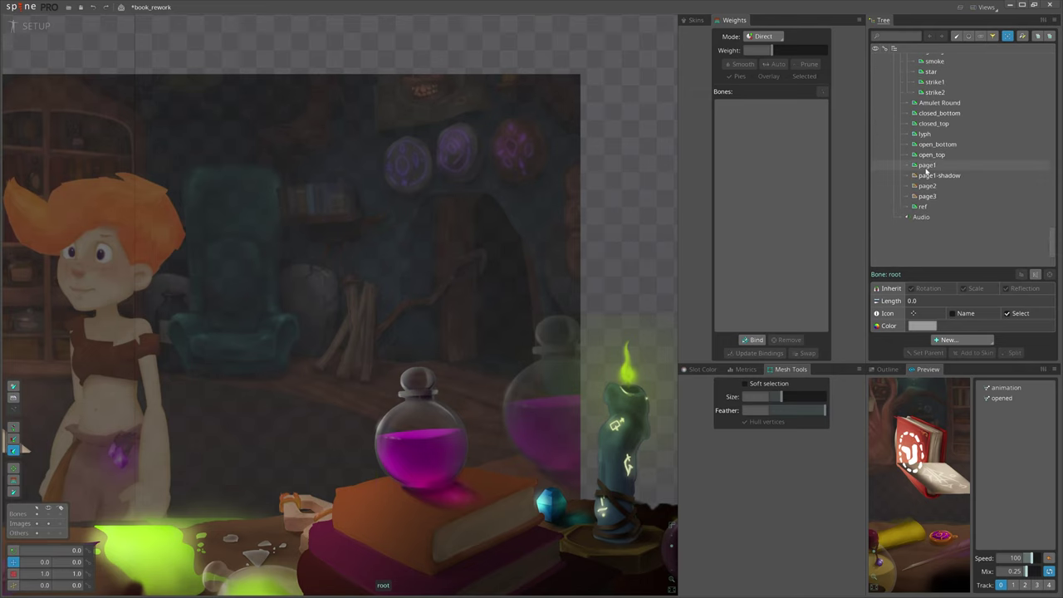
{"action": "left_click", "coordinate": [901, 166]}
{"action": "left_click_drag", "start_coordinate": [553, 244], "coordinate": [409, 264]}
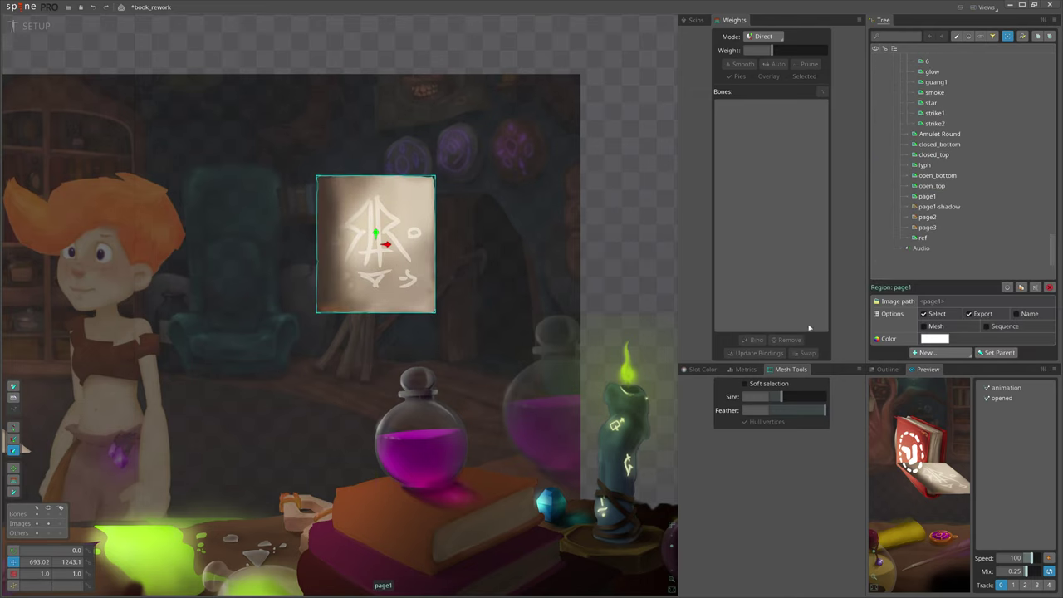
Convert page1 to a mesh and delete its interior vertices, keeping only the outline.
{"action": "left_click", "coordinate": [931, 327]}
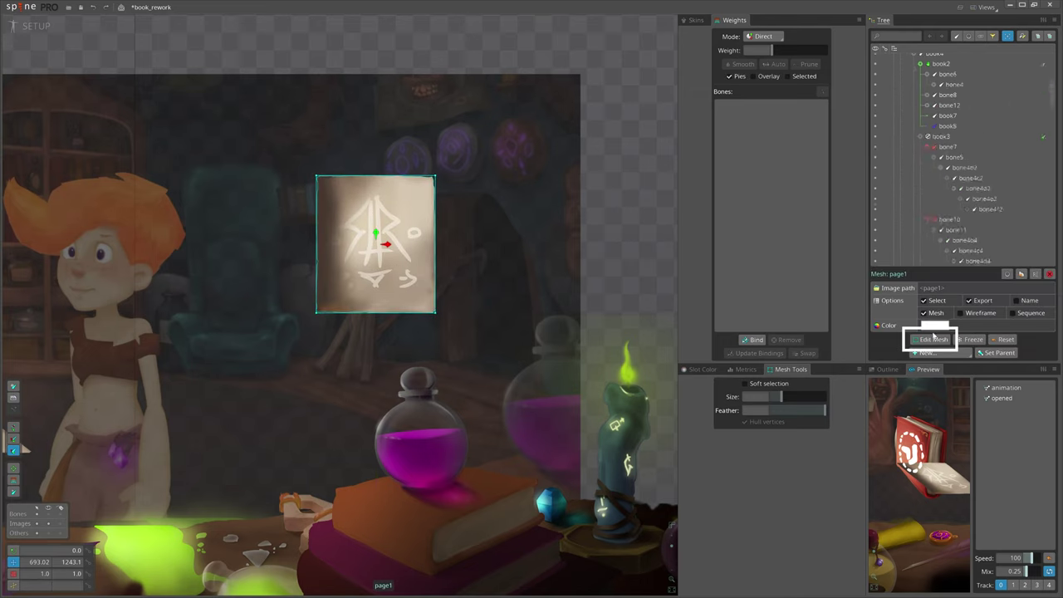
{"action": "left_click", "coordinate": [932, 340]}
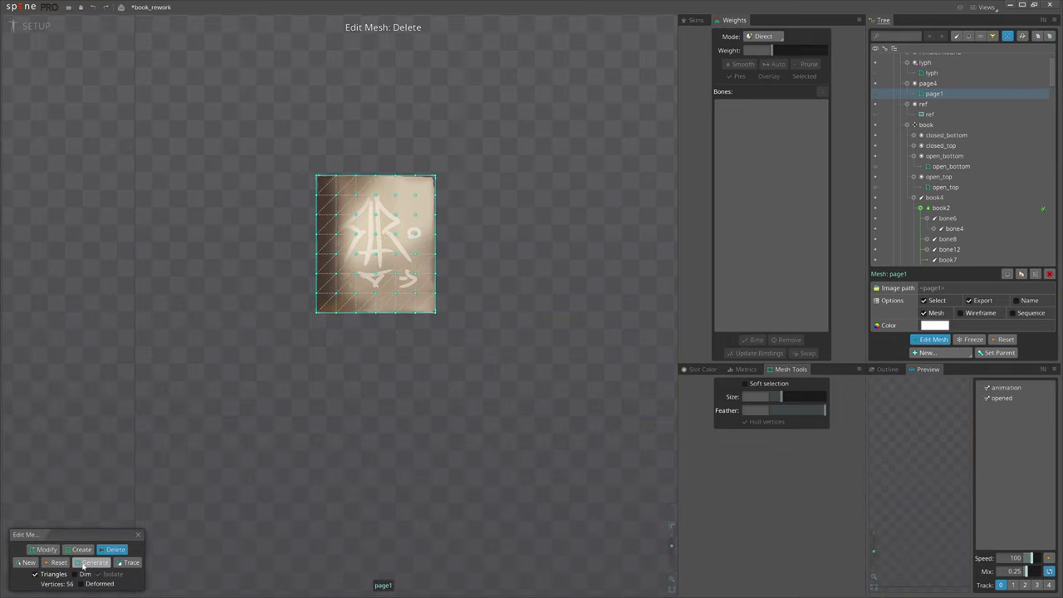
{"action": "scroll", "coordinate": [391, 281], "scroll_direction": "up", "scroll_amount": 1}
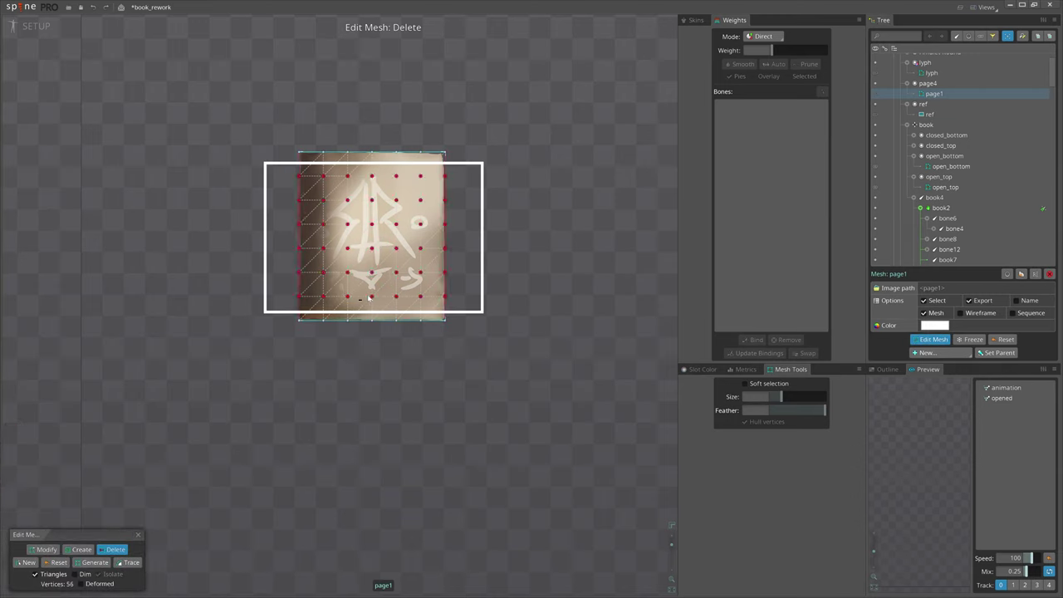
{"action": "key", "text": "Delete"}
{"action": "left_click", "coordinate": [138, 534]}
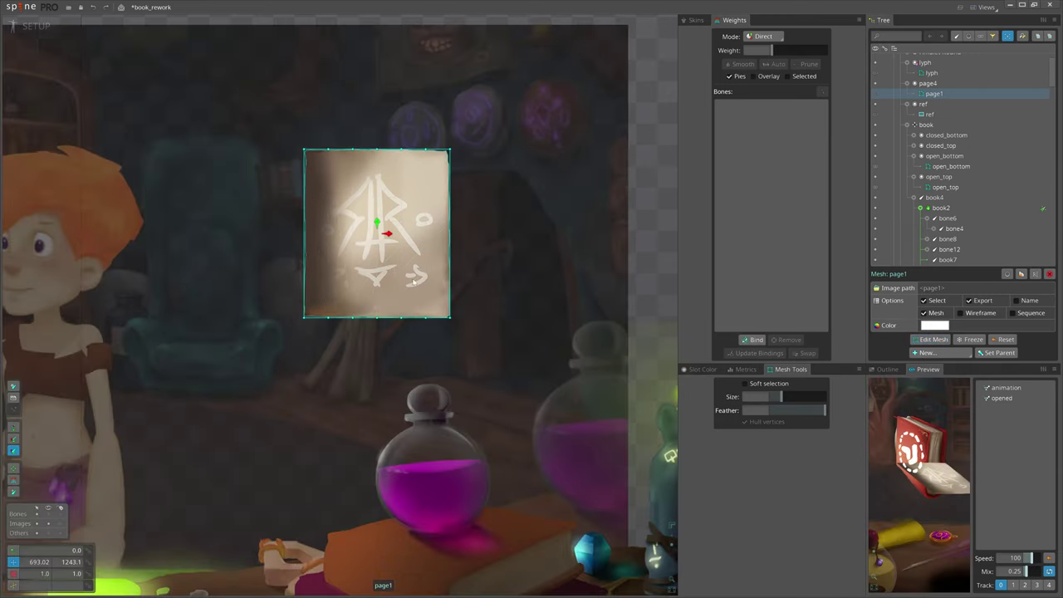
{"action": "scroll", "coordinate": [997, 88], "scroll_direction": "up", "scroll_amount": 1}
Under page4, create bones page5 and page6 at the page's bottom-left and top-left corners.
{"action": "left_click", "coordinate": [948, 69]}
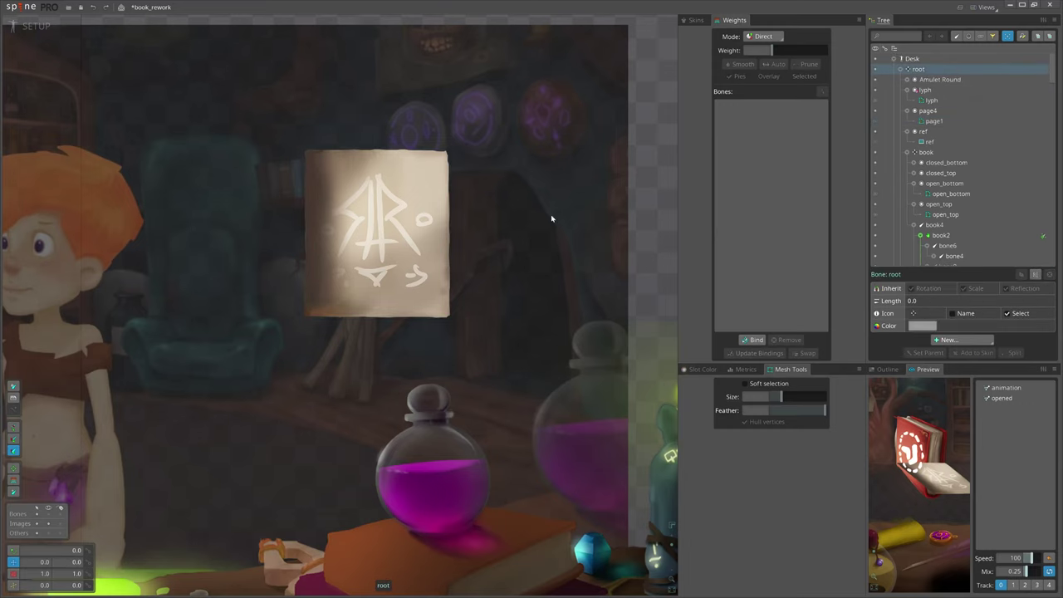
{"action": "left_click", "coordinate": [295, 328]}
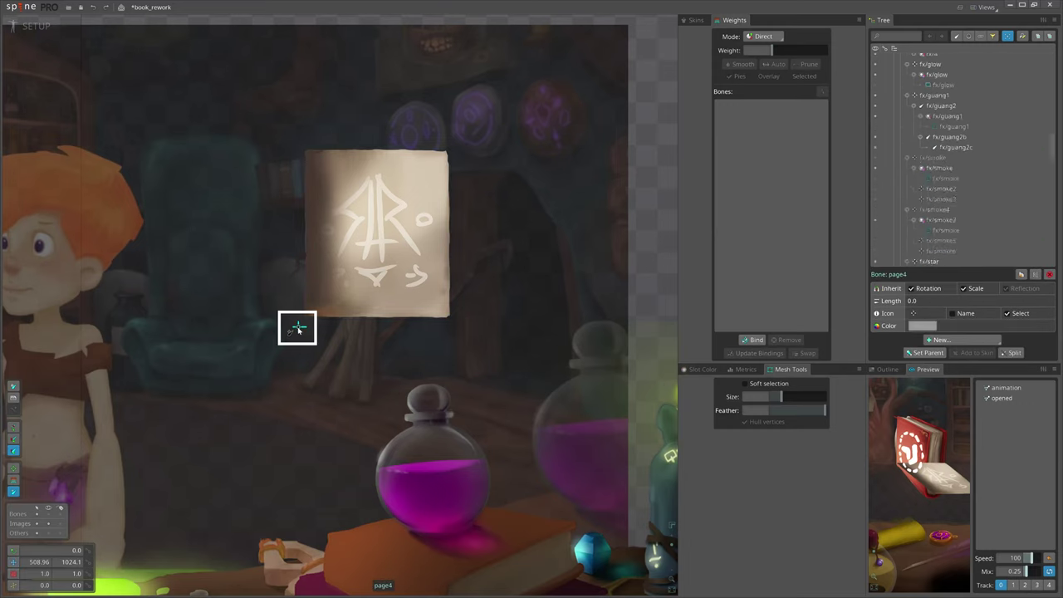
{"action": "scroll", "coordinate": [292, 326], "scroll_direction": "up", "scroll_amount": 1}
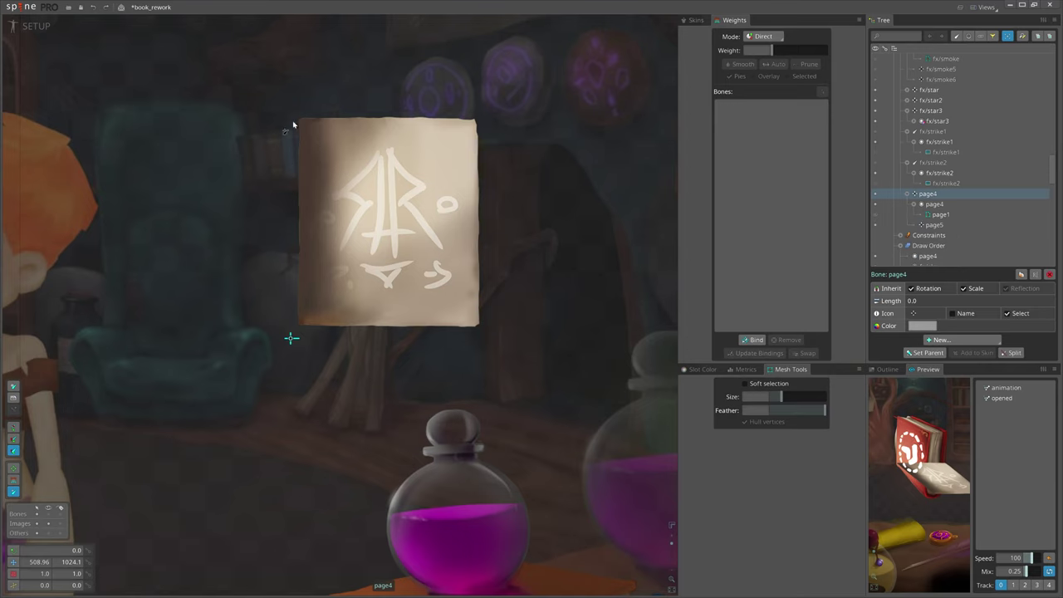
{"action": "left_click", "coordinate": [313, 216]}
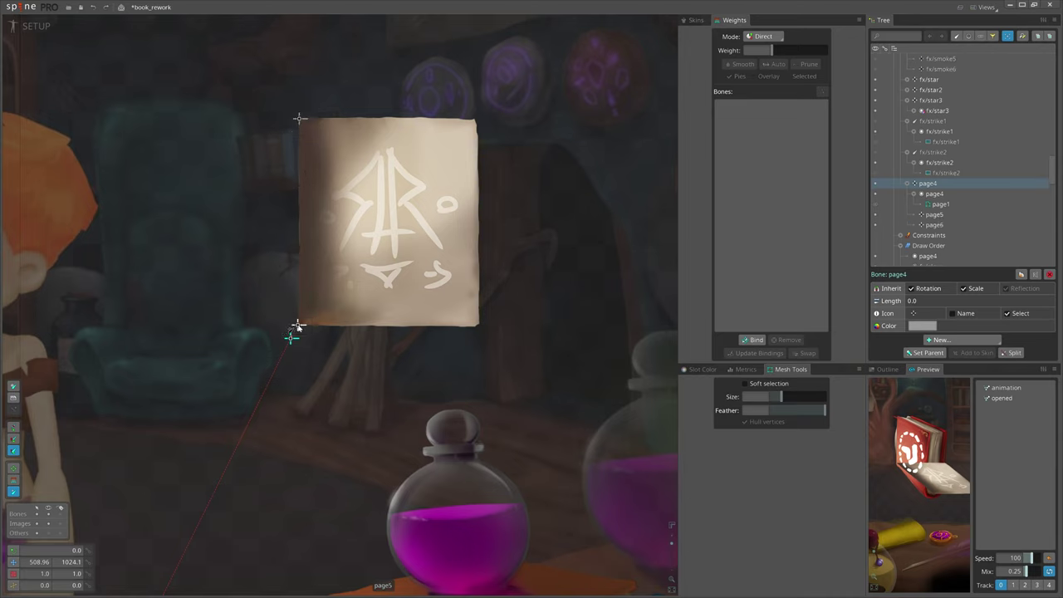
{"action": "left_click", "coordinate": [297, 325]}
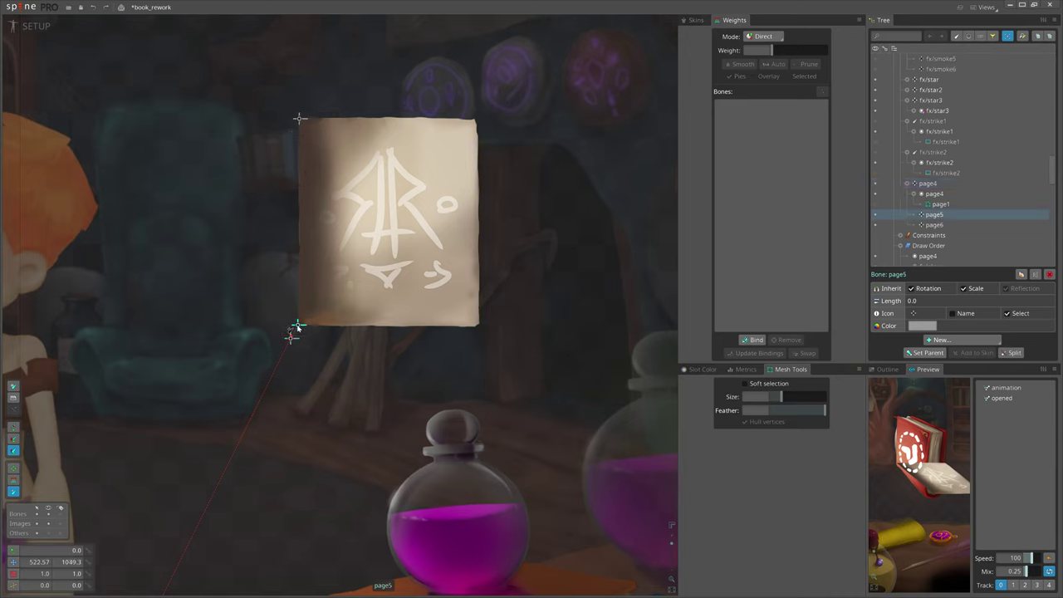
Draw a page7 bone along the bottom edge and split it into six nested bones.
{"action": "left_click_drag", "start_coordinate": [298, 326], "coordinate": [456, 335]}
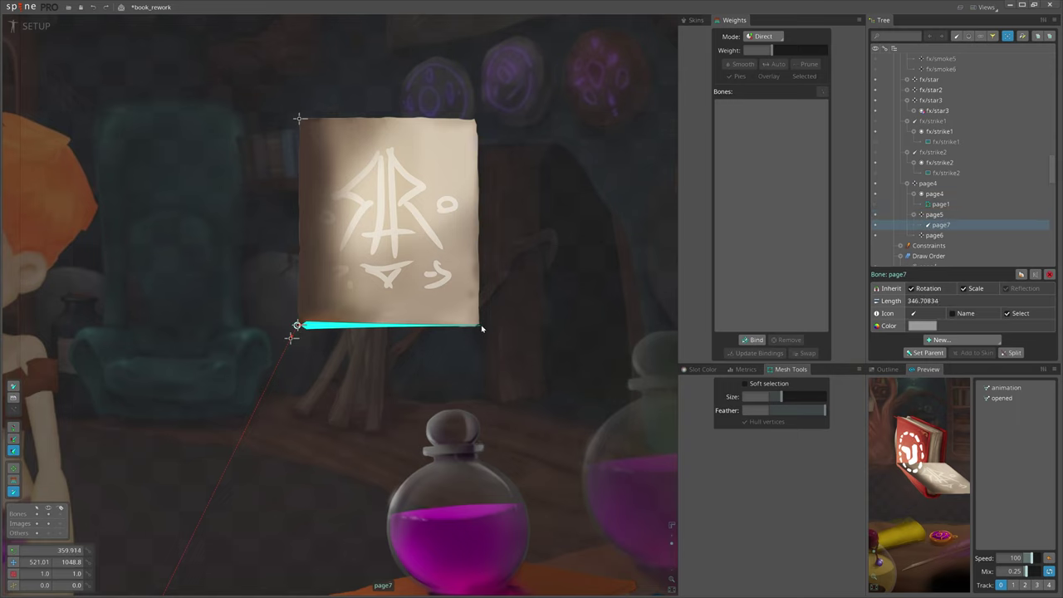
{"action": "left_click", "coordinate": [1011, 352]}
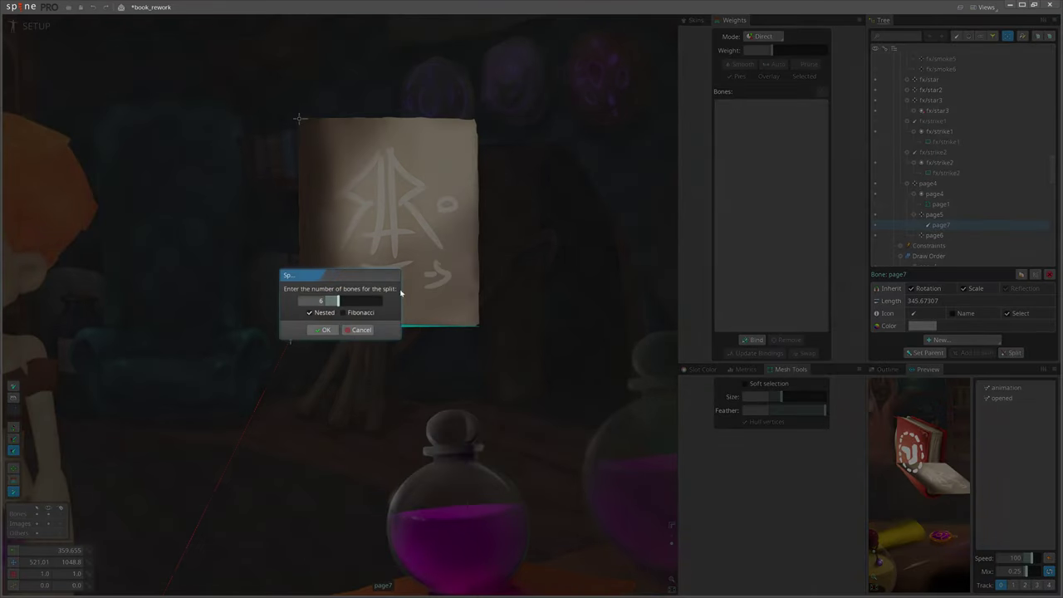
{"action": "left_click", "coordinate": [322, 330]}
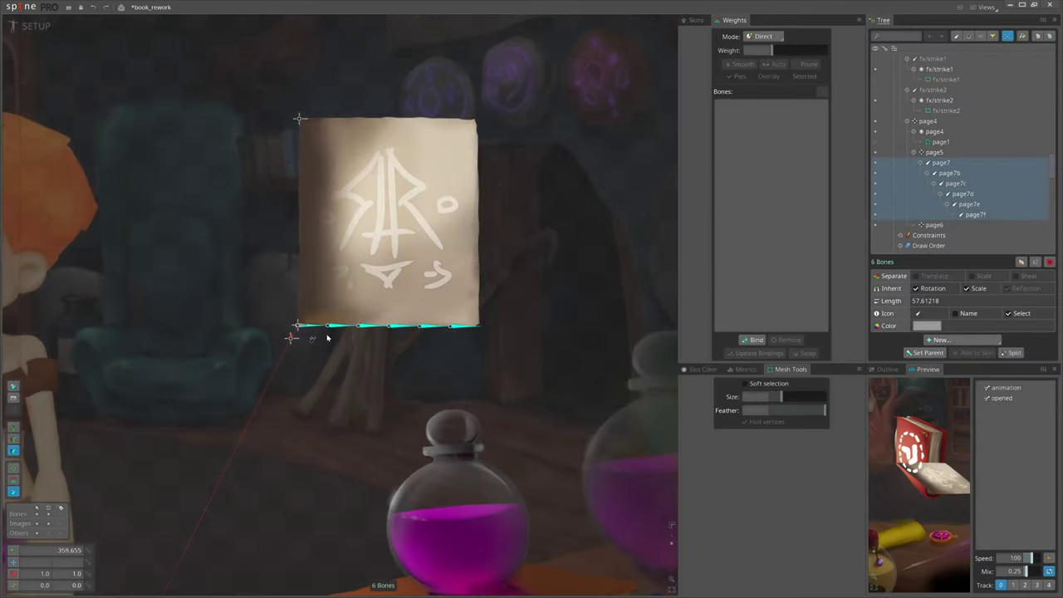
Select the page1 mesh and its six bottom-edge vertices.
{"action": "left_click", "coordinate": [410, 320]}
{"action": "scroll", "coordinate": [382, 343], "scroll_direction": "up", "scroll_amount": 3}
{"action": "left_click", "coordinate": [414, 319]}
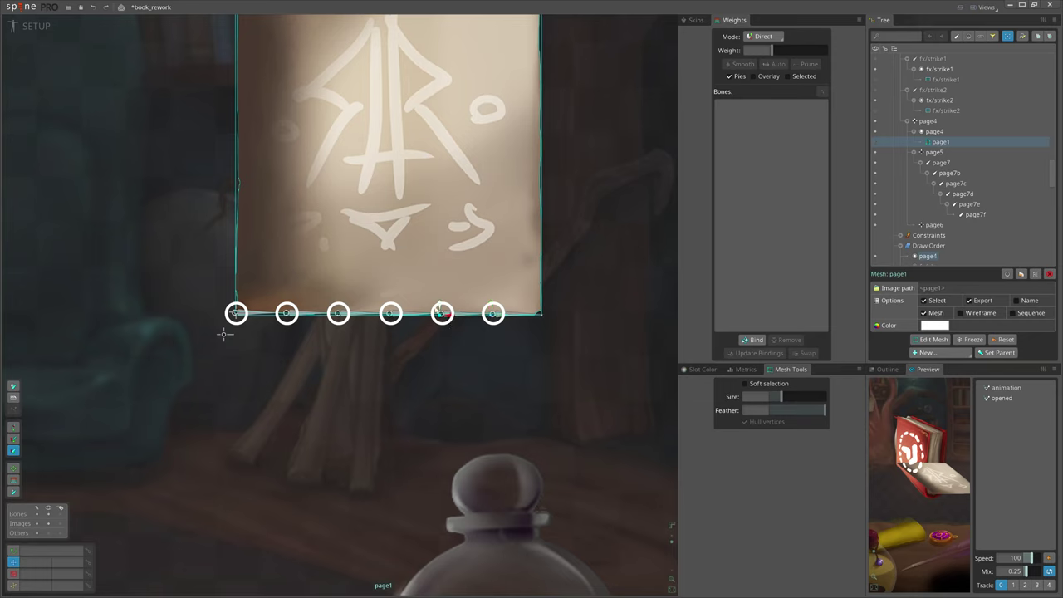
{"action": "scroll", "coordinate": [441, 311], "scroll_direction": "down", "scroll_amount": 2}
Draw a page8 bone from page6 along the top edge and split it into six bones.
{"action": "left_click", "coordinate": [274, 134]}
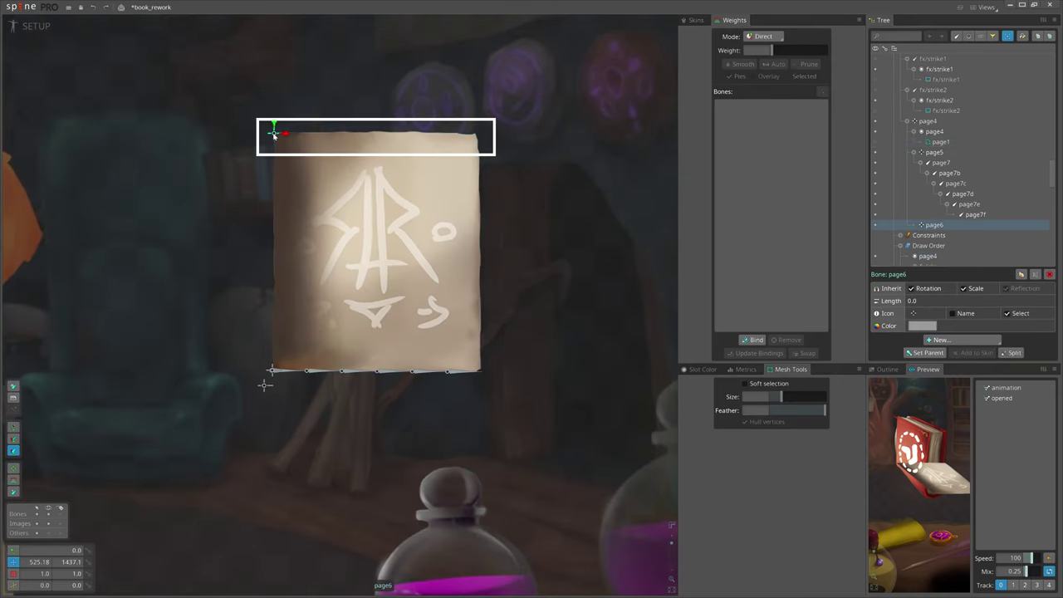
{"action": "left_click_drag", "start_coordinate": [275, 134], "coordinate": [422, 138]}
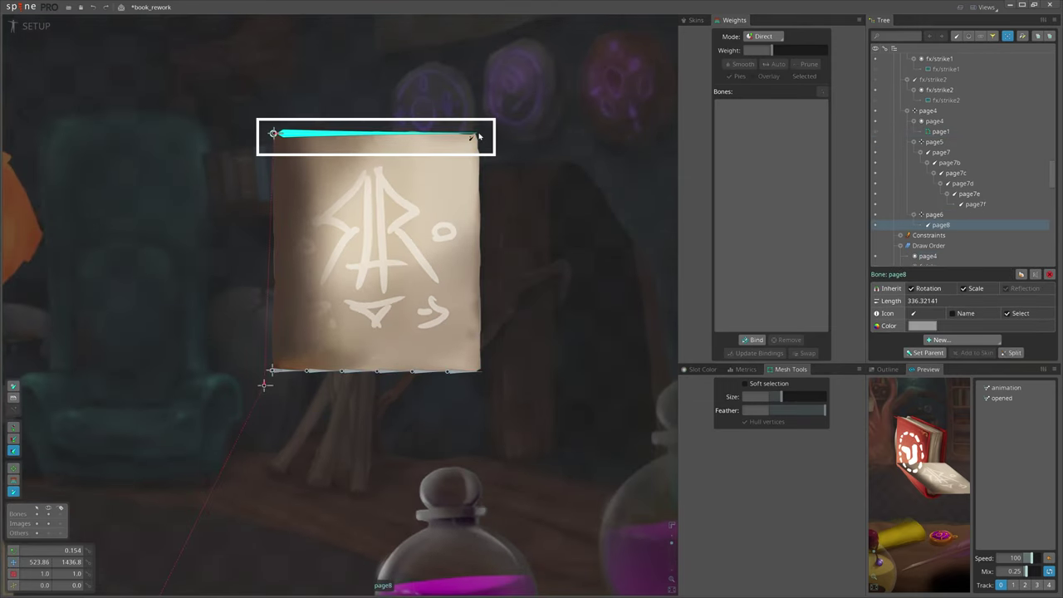
{"action": "left_click", "coordinate": [434, 175]}
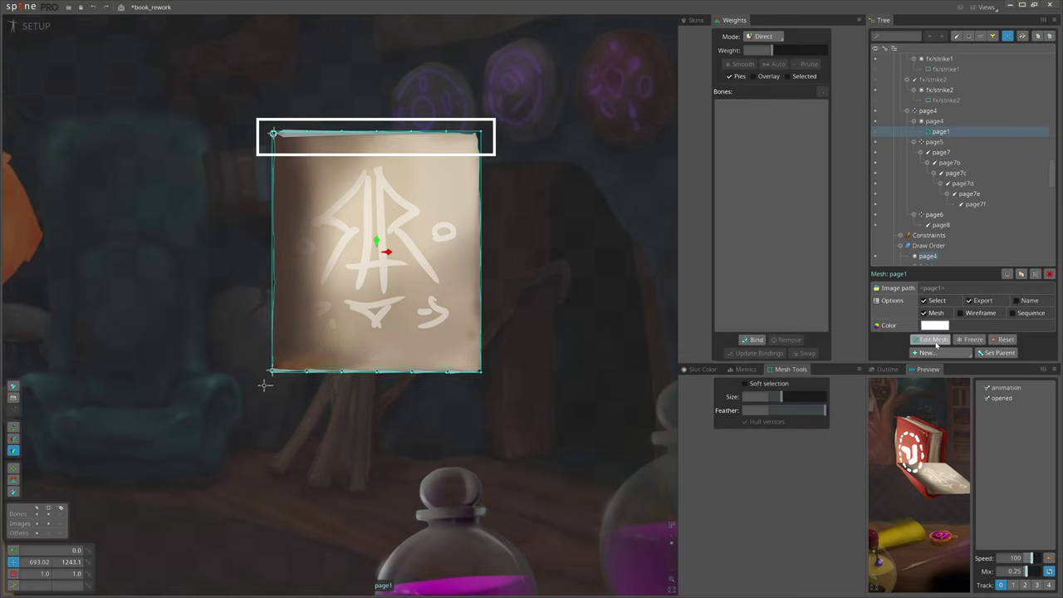
{"action": "key", "text": "ctrl+z"}
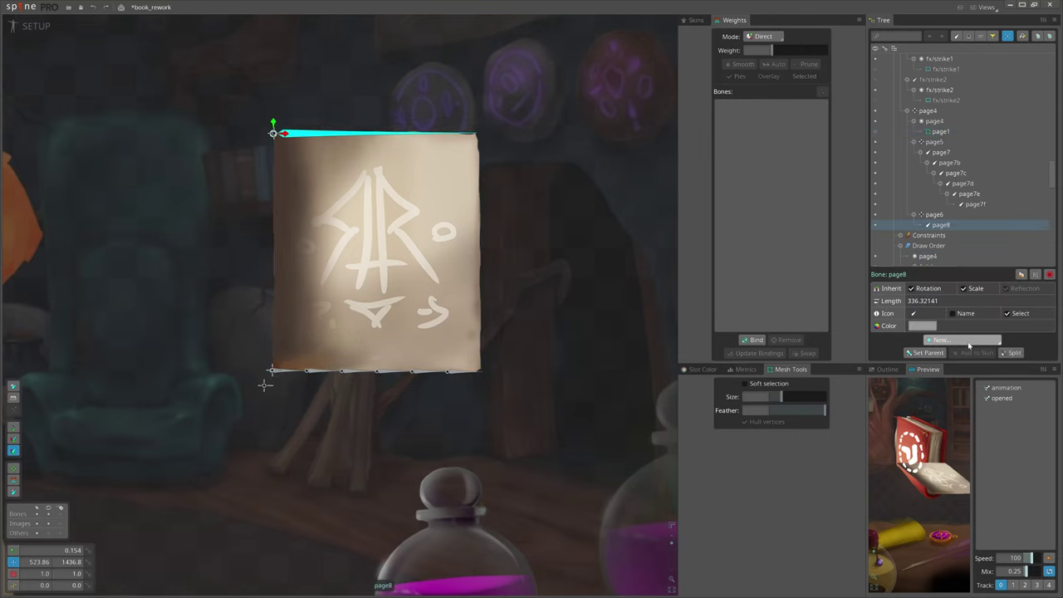
{"action": "left_click", "coordinate": [1010, 352]}
{"action": "left_click", "coordinate": [323, 332]}
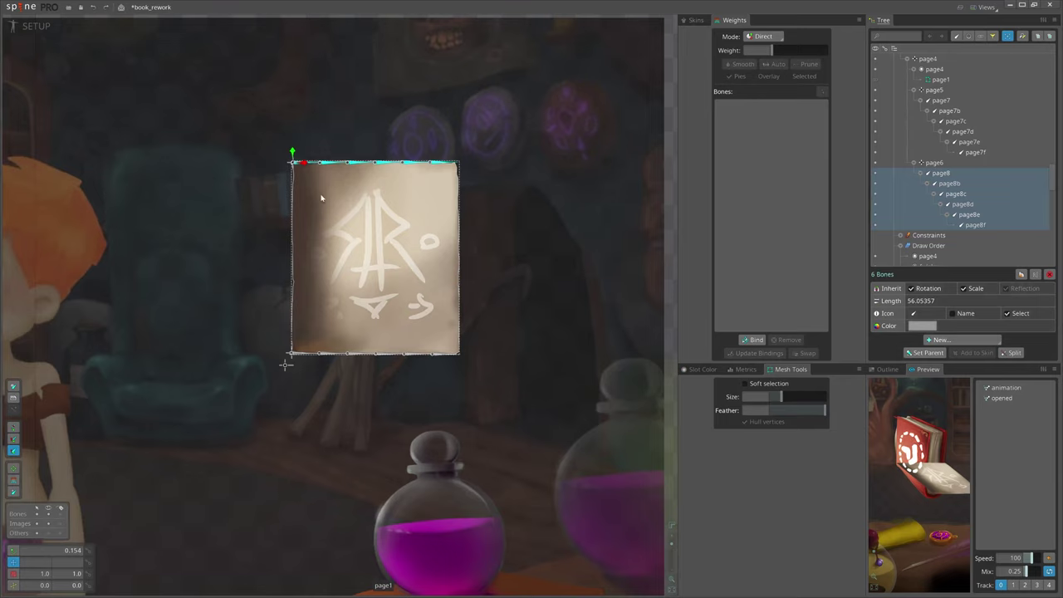
Bind the page1 mesh to all the surrounding page bones.
{"action": "left_click_drag", "start_coordinate": [260, 129], "coordinate": [511, 366]}
{"action": "left_click", "coordinate": [752, 340]}
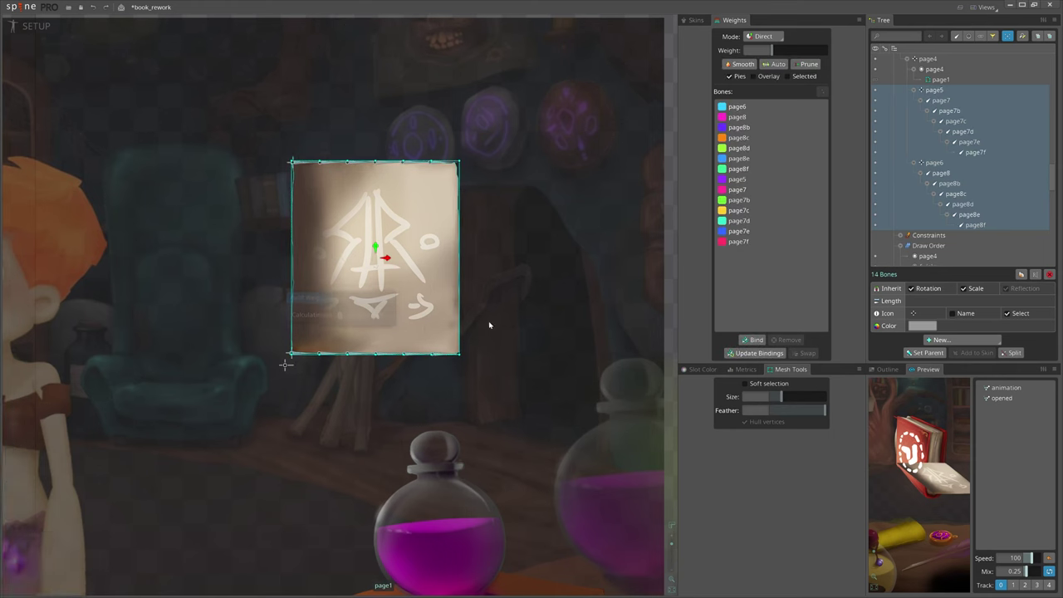
{"action": "scroll", "coordinate": [427, 307], "scroll_direction": "up", "scroll_amount": 2}
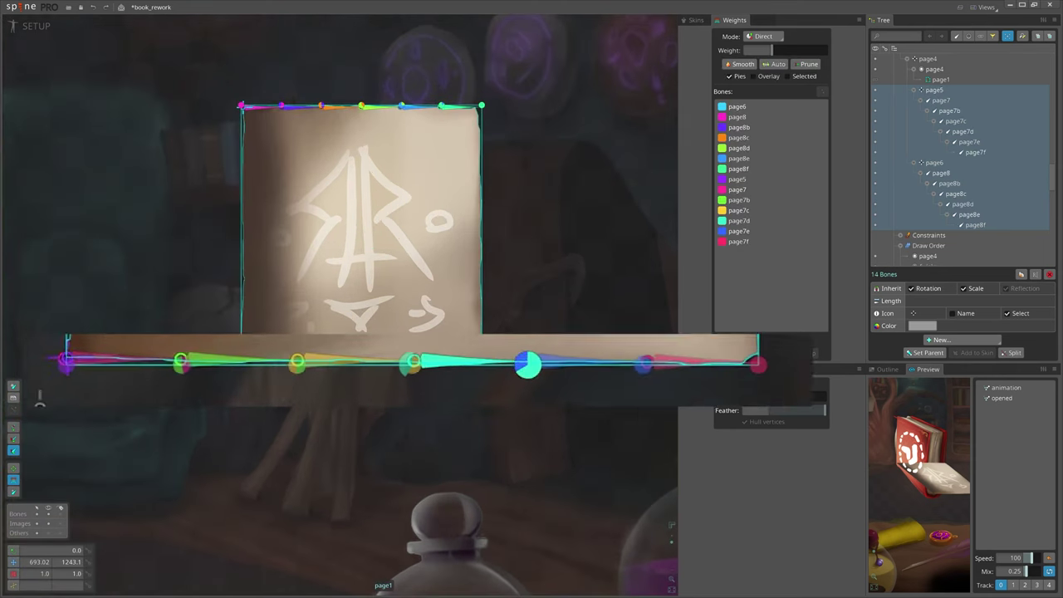
{"action": "left_click", "coordinate": [404, 365]}
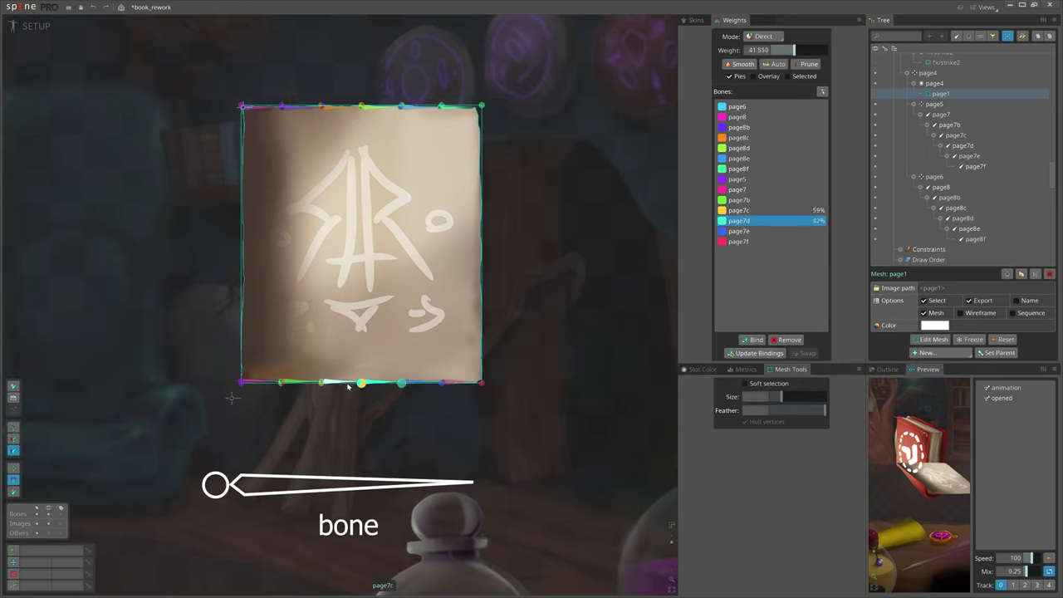
Check the bone weights on the page's bottom-edge vertices.
{"action": "left_click", "coordinate": [348, 386]}
{"action": "left_click", "coordinate": [309, 408]}
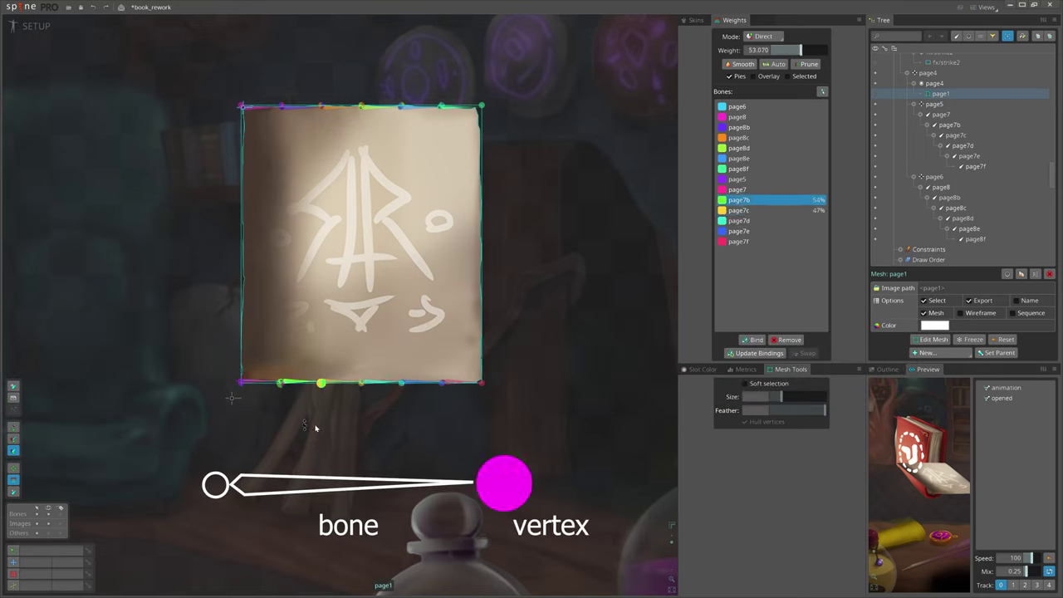
{"action": "left_click", "coordinate": [281, 383]}
{"action": "left_click", "coordinate": [241, 384]}
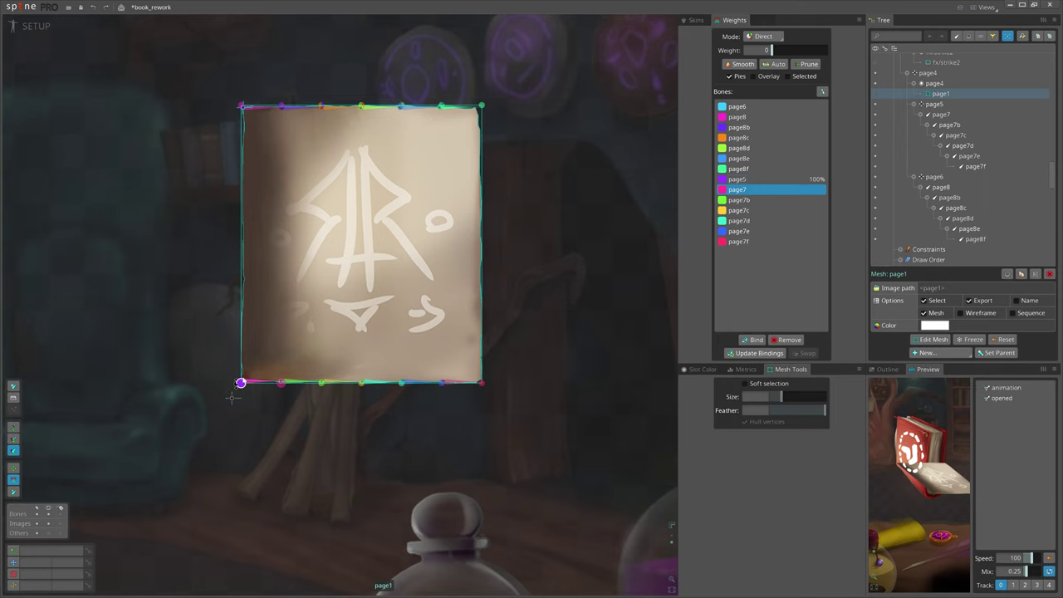
{"action": "scroll", "coordinate": [242, 378], "scroll_direction": "up", "scroll_amount": 3}
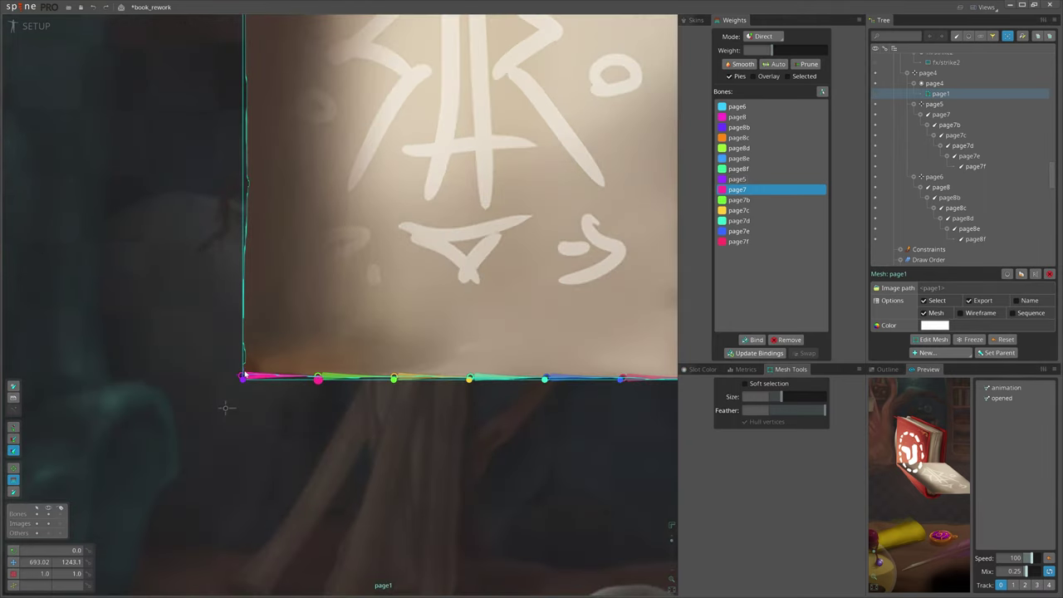
{"action": "left_click", "coordinate": [243, 368]}
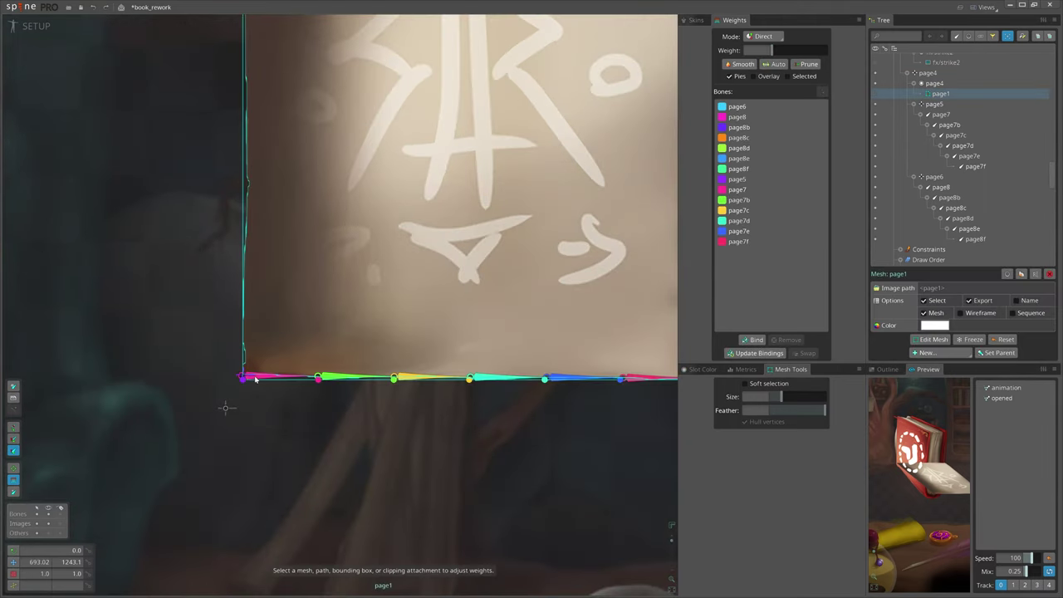
Weight each top-edge vertex to its matching page8 bone, checking with the weight overlay.
{"action": "left_click", "coordinate": [243, 372]}
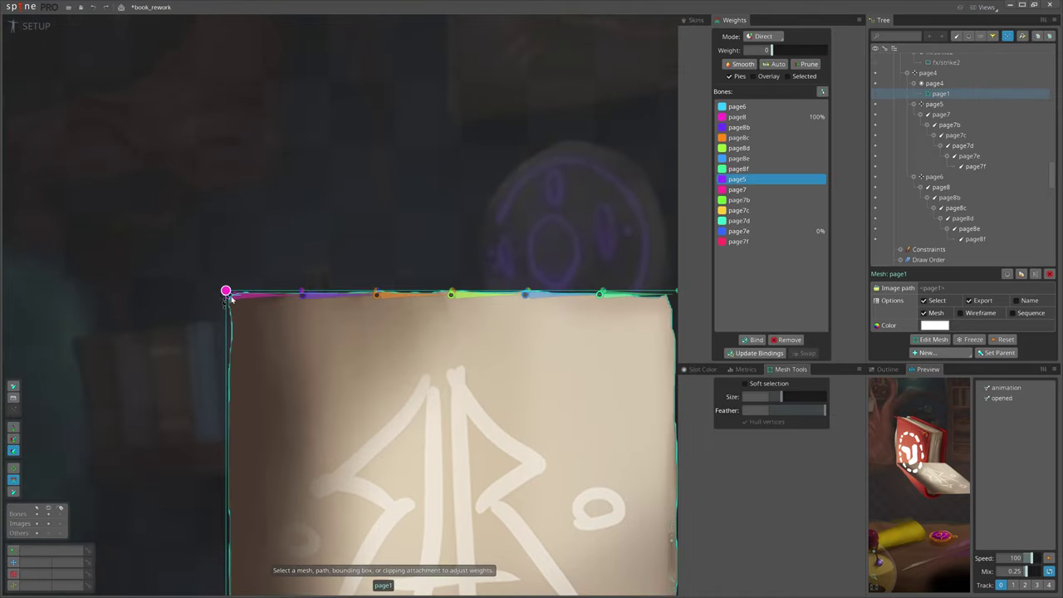
{"action": "left_click", "coordinate": [303, 299]}
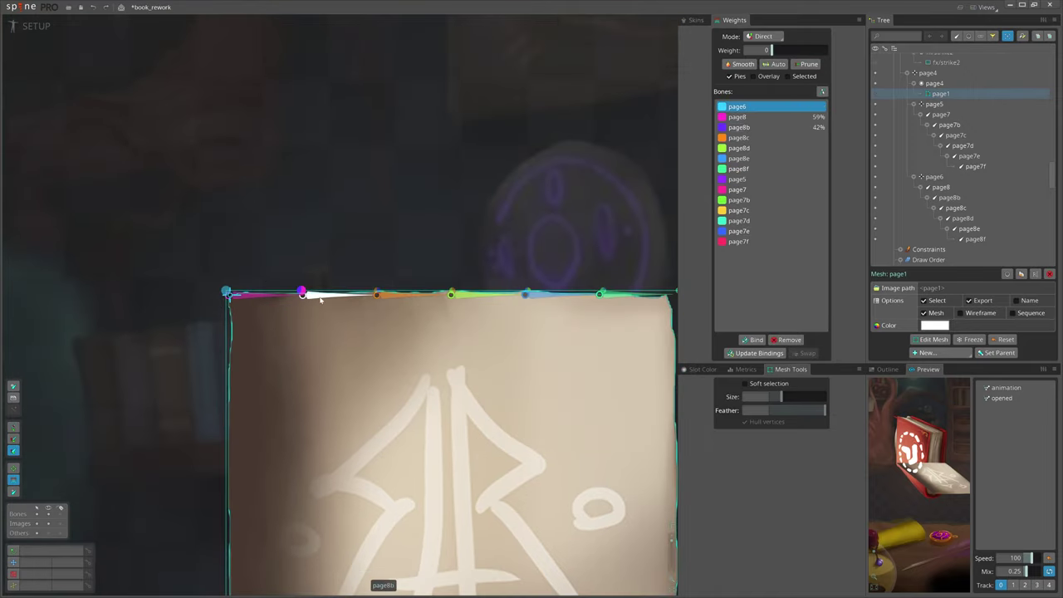
{"action": "left_click", "coordinate": [304, 295]}
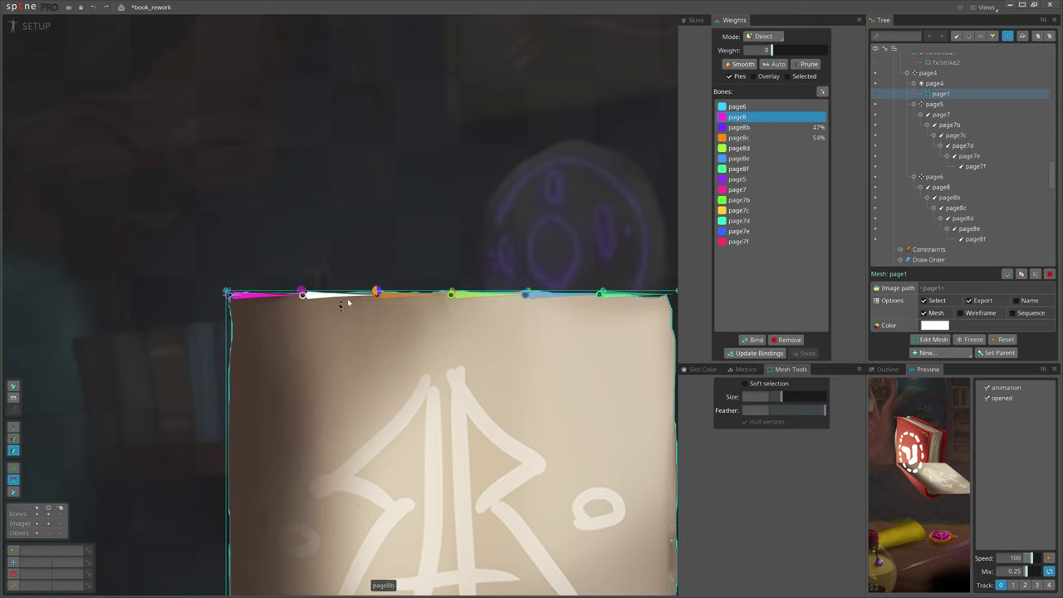
{"action": "left_click", "coordinate": [378, 294]}
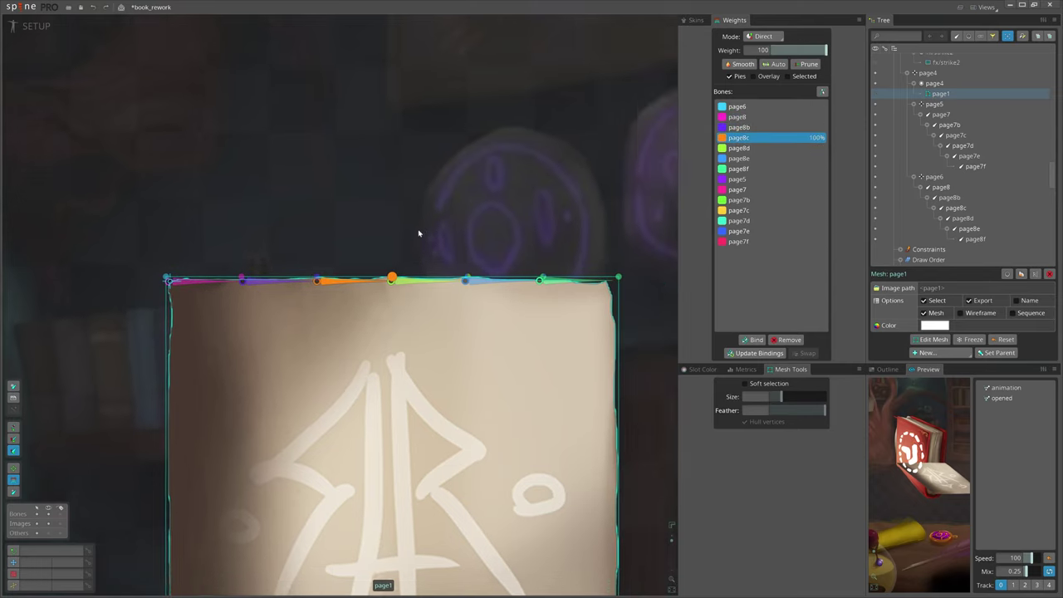
{"action": "left_click", "coordinate": [377, 277]}
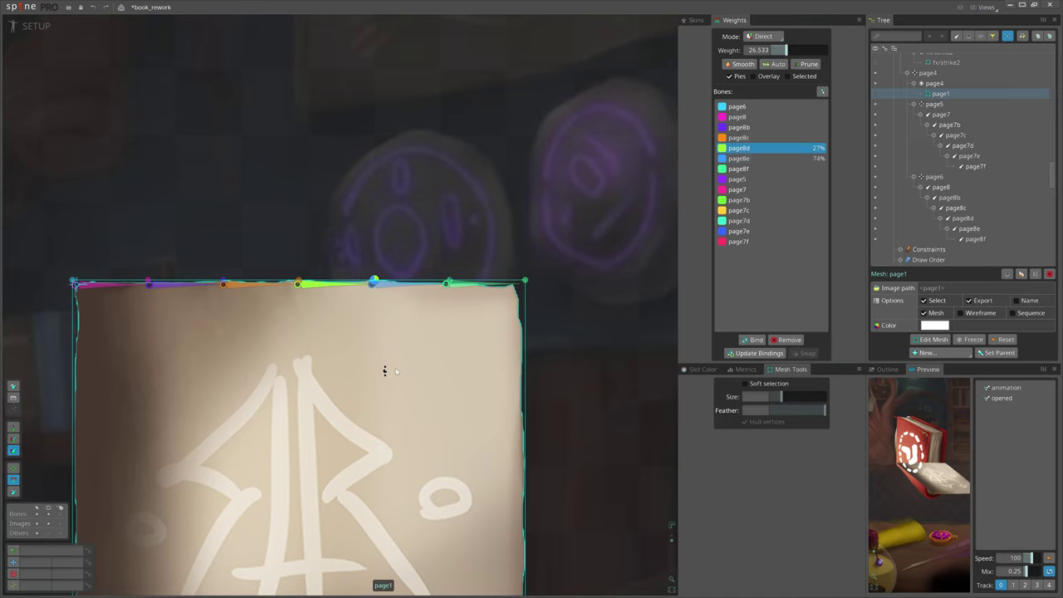
{"action": "left_click", "coordinate": [414, 286]}
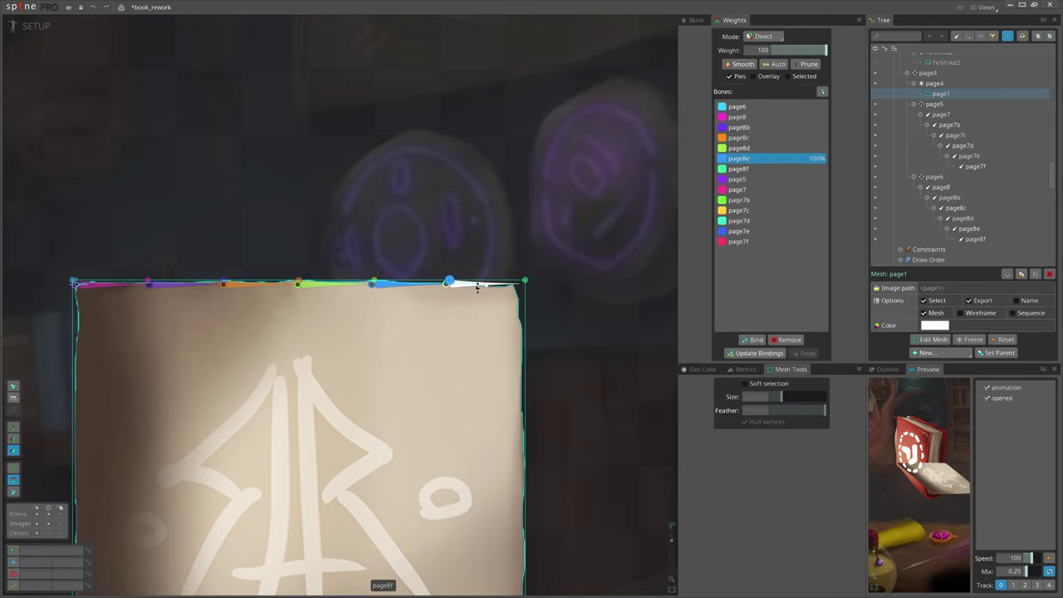
{"action": "left_click", "coordinate": [524, 280]}
{"action": "scroll", "coordinate": [481, 258], "scroll_direction": "down", "scroll_amount": 3}
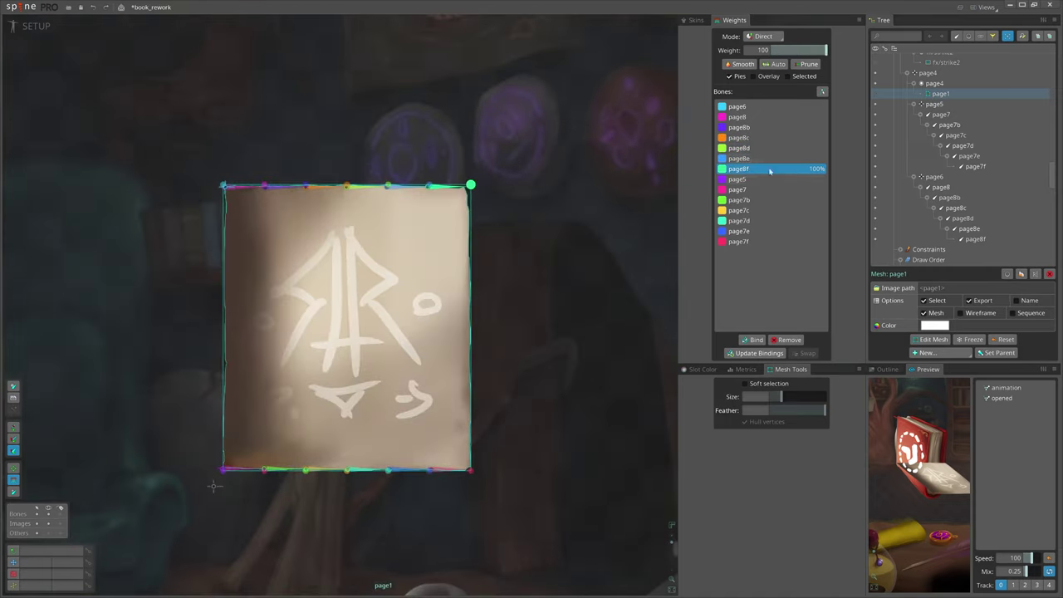
{"action": "left_click", "coordinate": [753, 77]}
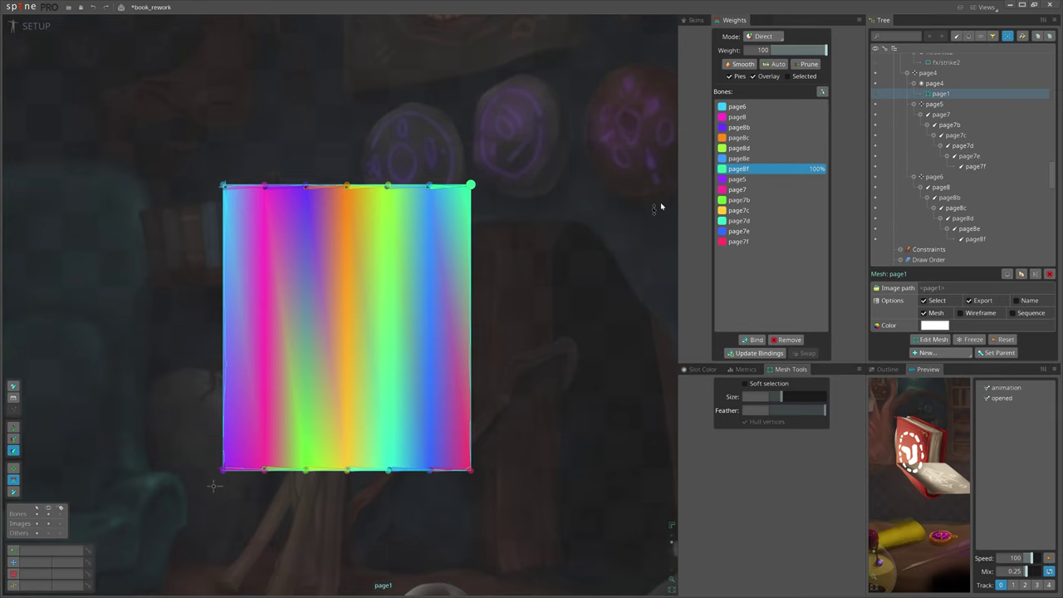
{"action": "left_click", "coordinate": [752, 77]}
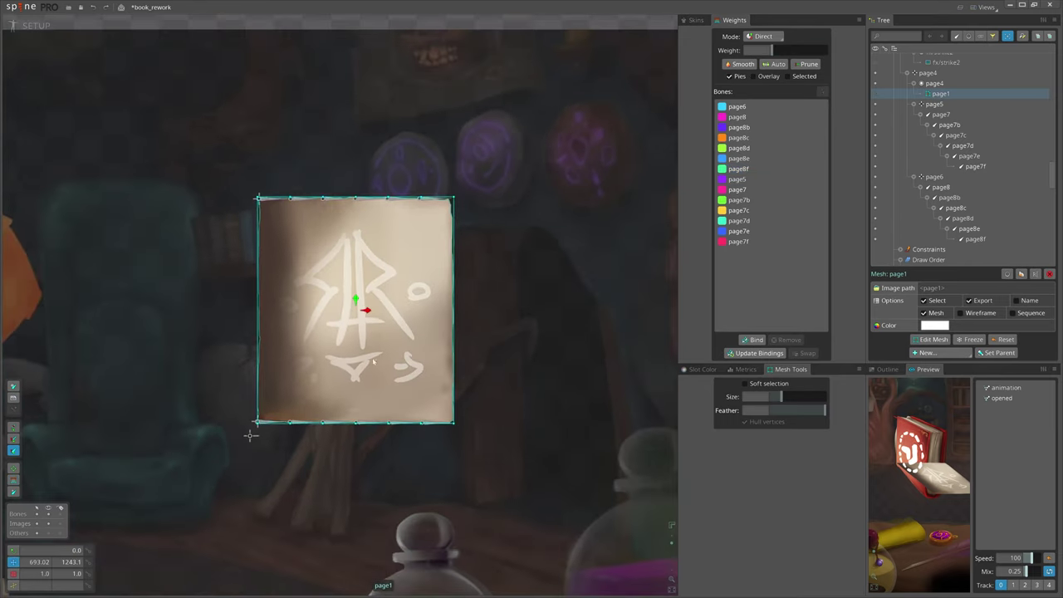
Curl the page by rotating all twelve page bones, then reselect the page1 mesh.
{"action": "left_click_drag", "start_coordinate": [260, 171], "coordinate": [466, 438]}
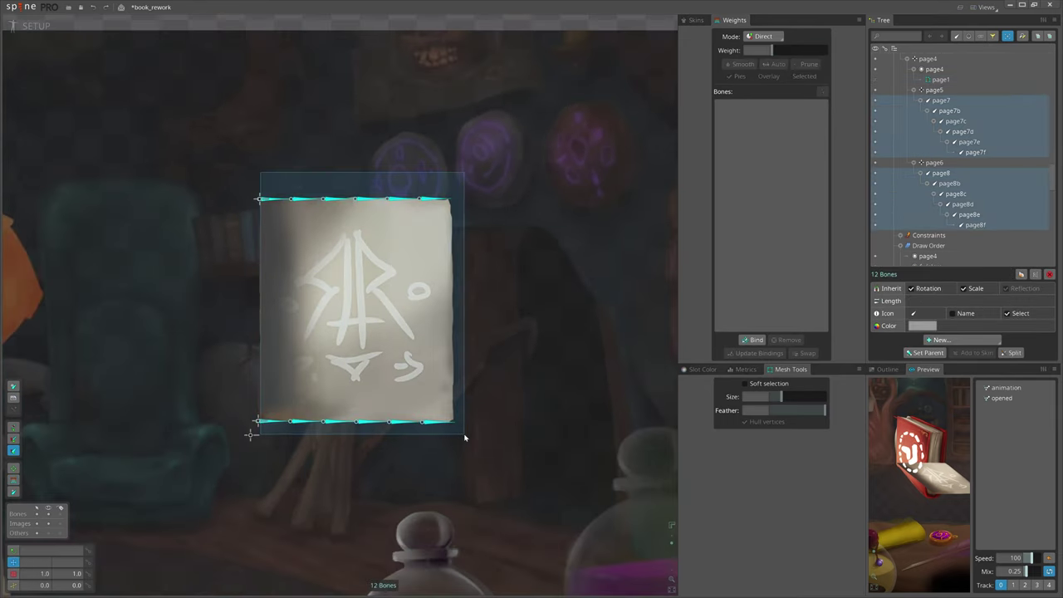
{"action": "mouse_move", "coordinate": [522, 380]}
{"action": "left_mouse_down"}
{"action": "mouse_move", "coordinate": [444, 222]}
{"action": "mouse_move", "coordinate": [455, 253]}
{"action": "mouse_move", "coordinate": [431, 234]}
{"action": "left_mouse_up"}
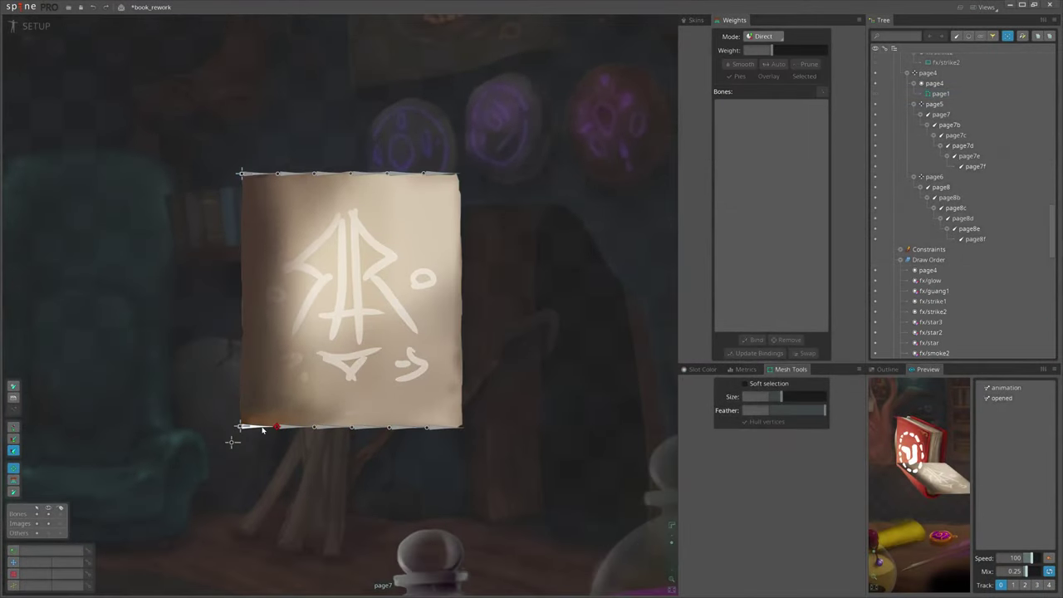
{"action": "left_click_drag", "start_coordinate": [579, 441], "coordinate": [539, 332]}
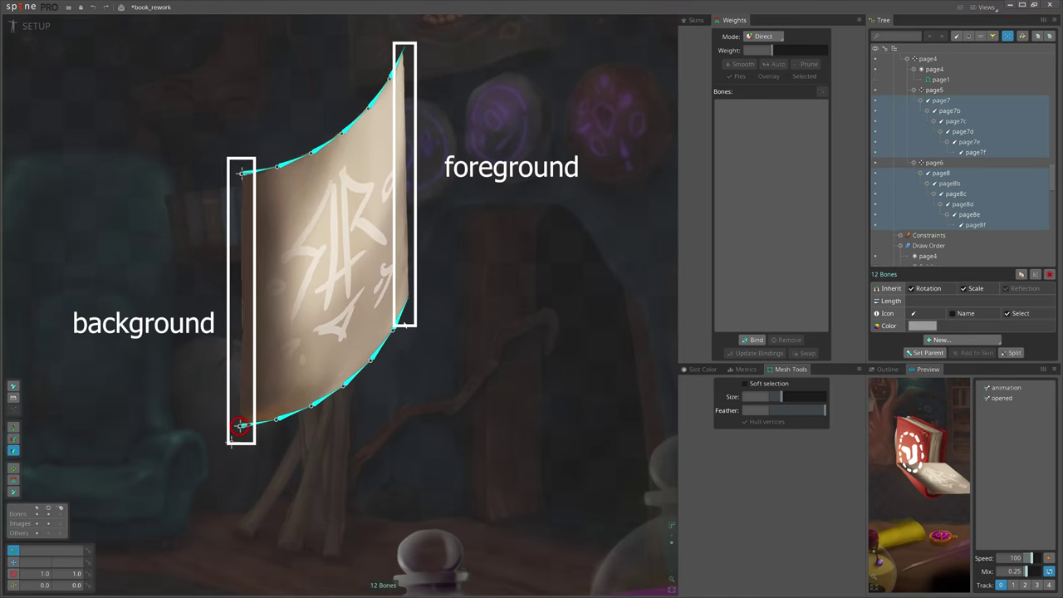
{"action": "left_click", "coordinate": [324, 247]}
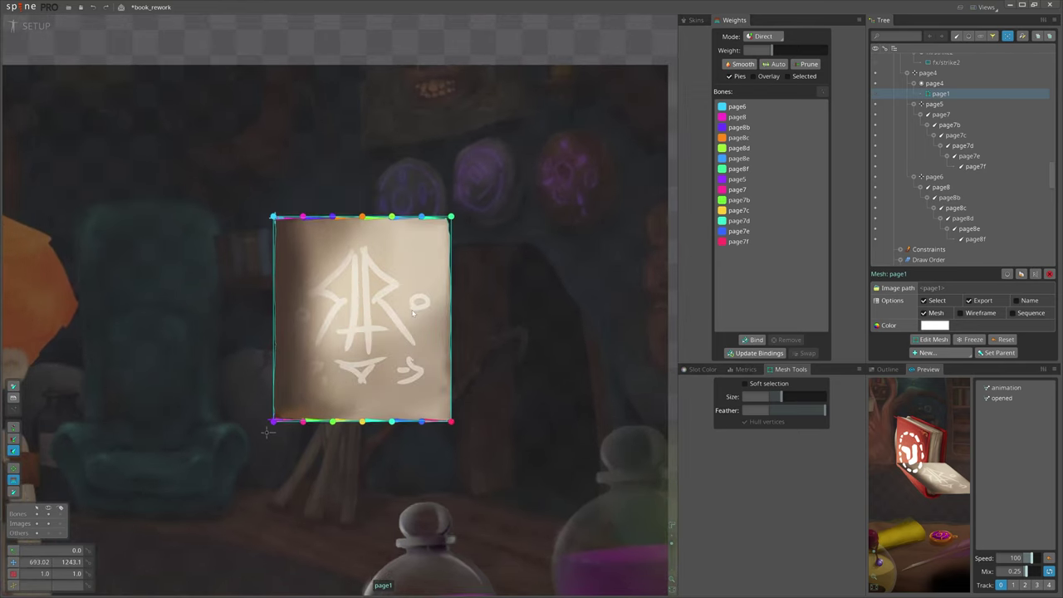
Reorder the mesh bones to page8f, page7f, page8e, page7e, page8d, page7d, page8c, page7c.
{"action": "scroll", "coordinate": [413, 313], "scroll_direction": "up", "scroll_amount": 1}
{"action": "scroll", "coordinate": [456, 428], "scroll_direction": "up", "scroll_amount": 2}
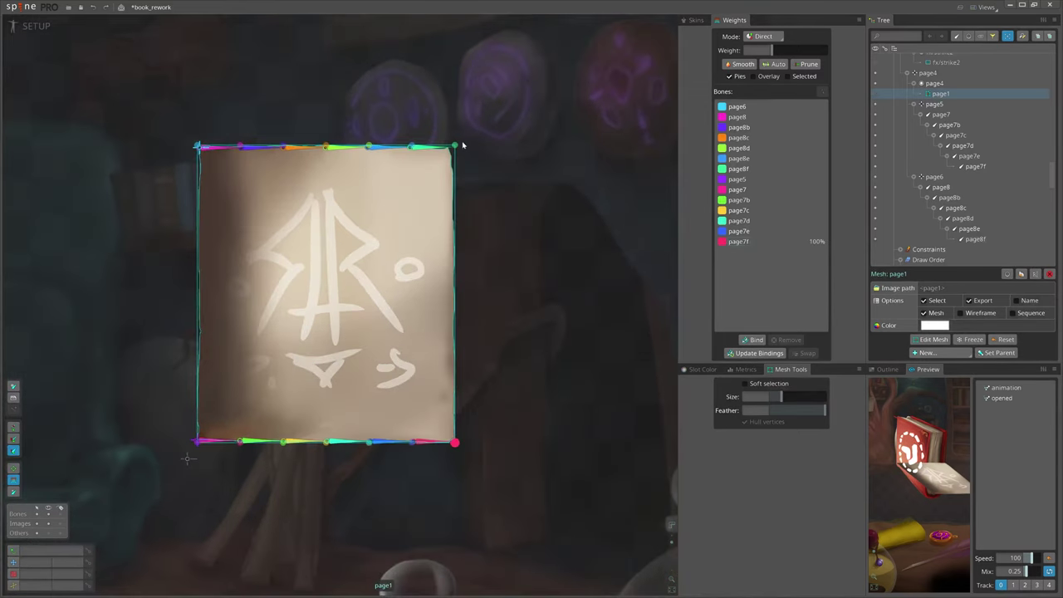
{"action": "left_click_drag", "start_coordinate": [764, 170], "coordinate": [765, 106]}
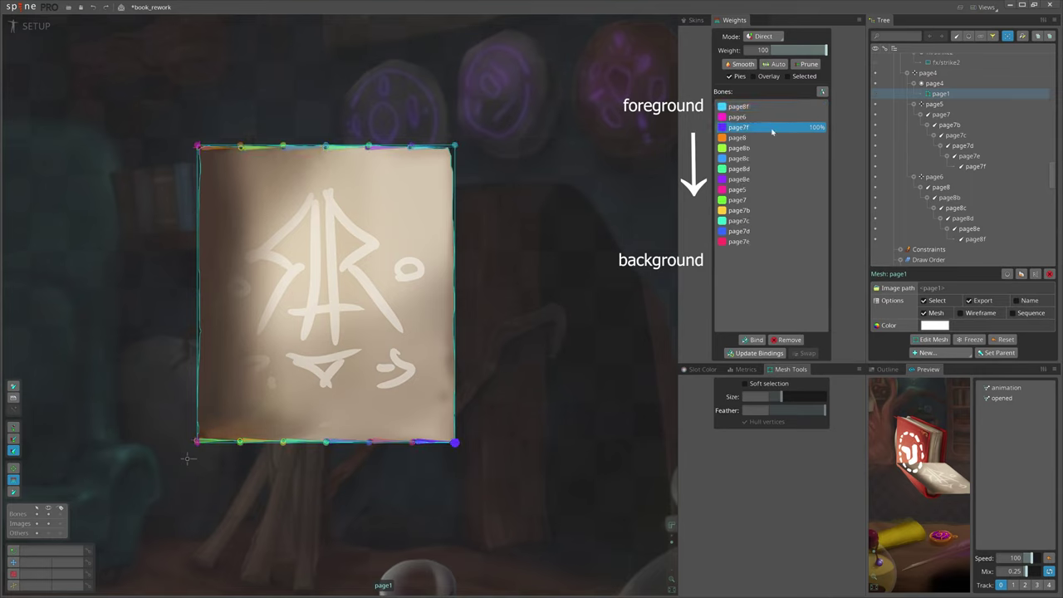
{"action": "left_click_drag", "start_coordinate": [782, 243], "coordinate": [771, 118]}
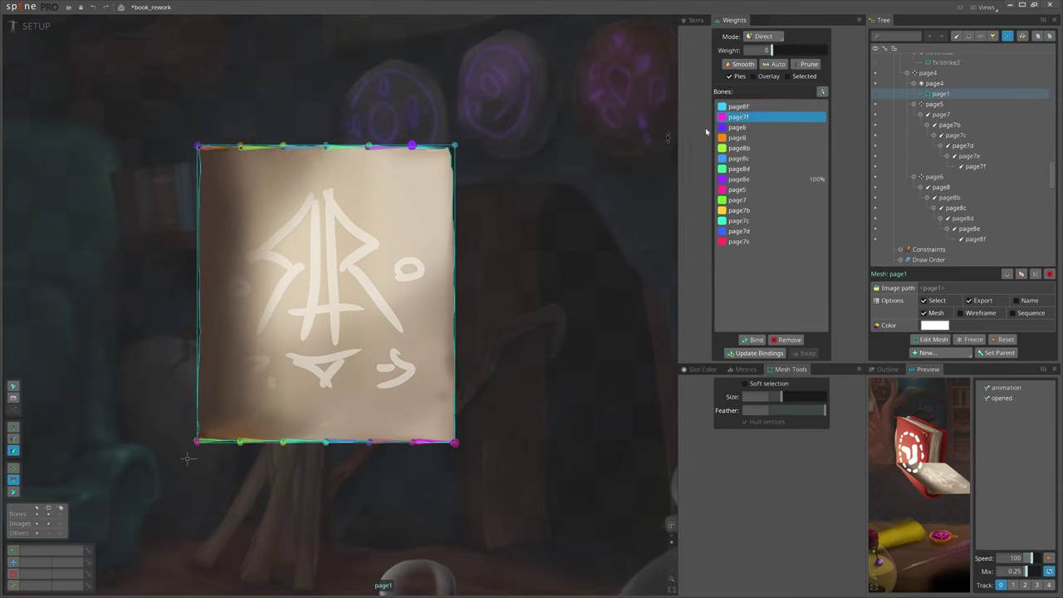
{"action": "left_click_drag", "start_coordinate": [768, 178], "coordinate": [768, 127]}
{"action": "left_click_drag", "start_coordinate": [772, 240], "coordinate": [774, 135]}
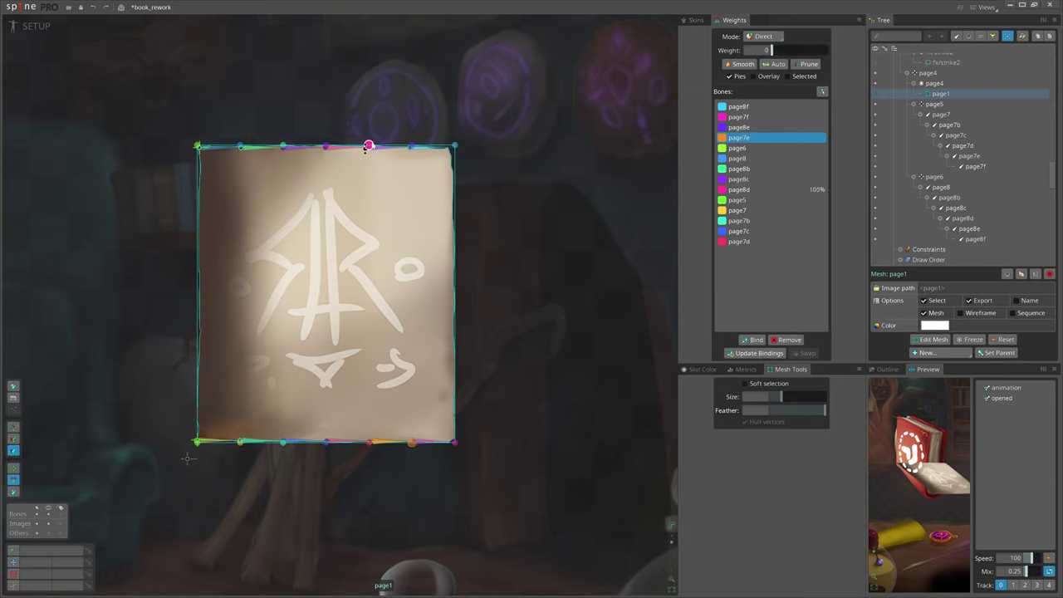
{"action": "left_click_drag", "start_coordinate": [773, 189], "coordinate": [791, 152]}
{"action": "left_click_drag", "start_coordinate": [773, 241], "coordinate": [773, 157]}
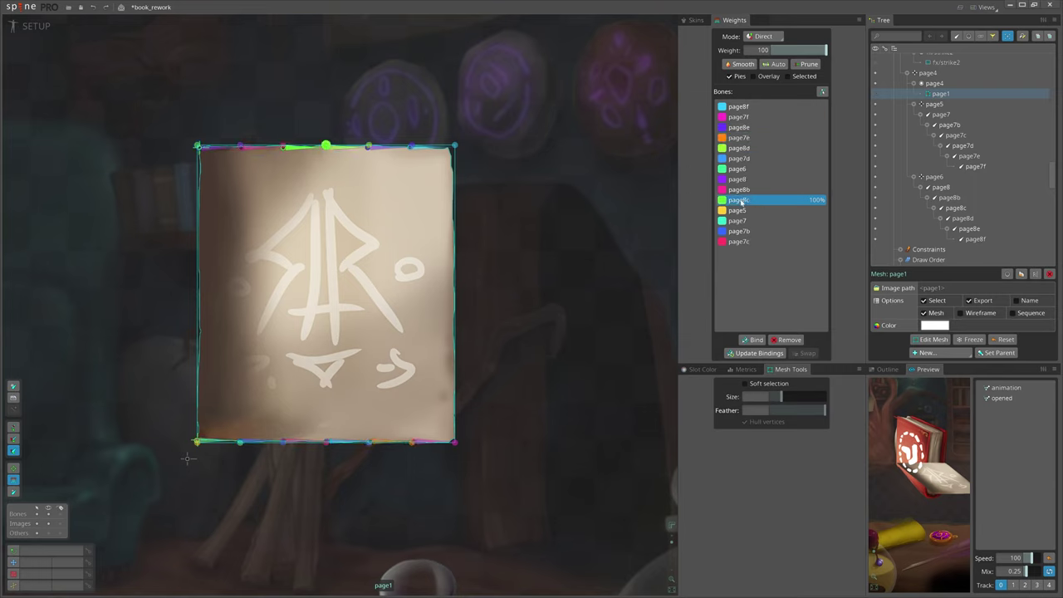
{"action": "left_click_drag", "start_coordinate": [773, 199], "coordinate": [773, 169]}
{"action": "mouse_move", "coordinate": [773, 241]}
{"action": "left_mouse_down"}
{"action": "mouse_move", "coordinate": [773, 178]}
{"action": "mouse_move", "coordinate": [756, 200]}
{"action": "mouse_move", "coordinate": [773, 220]}
{"action": "left_mouse_up"}
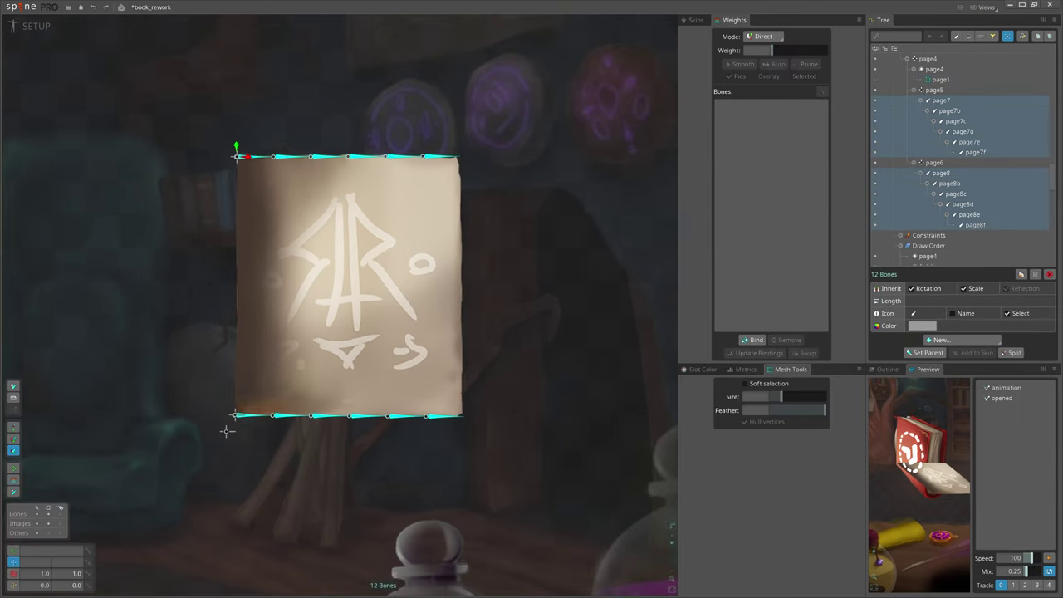
Test-curl the page, then lay the rig flat beside the open book and select its chains.
{"action": "mouse_move", "coordinate": [540, 504]}
{"action": "left_mouse_down"}
{"action": "mouse_move", "coordinate": [518, 348]}
{"action": "mouse_move", "coordinate": [434, 266]}
{"action": "mouse_move", "coordinate": [471, 393]}
{"action": "mouse_move", "coordinate": [428, 349]}
{"action": "left_mouse_up"}
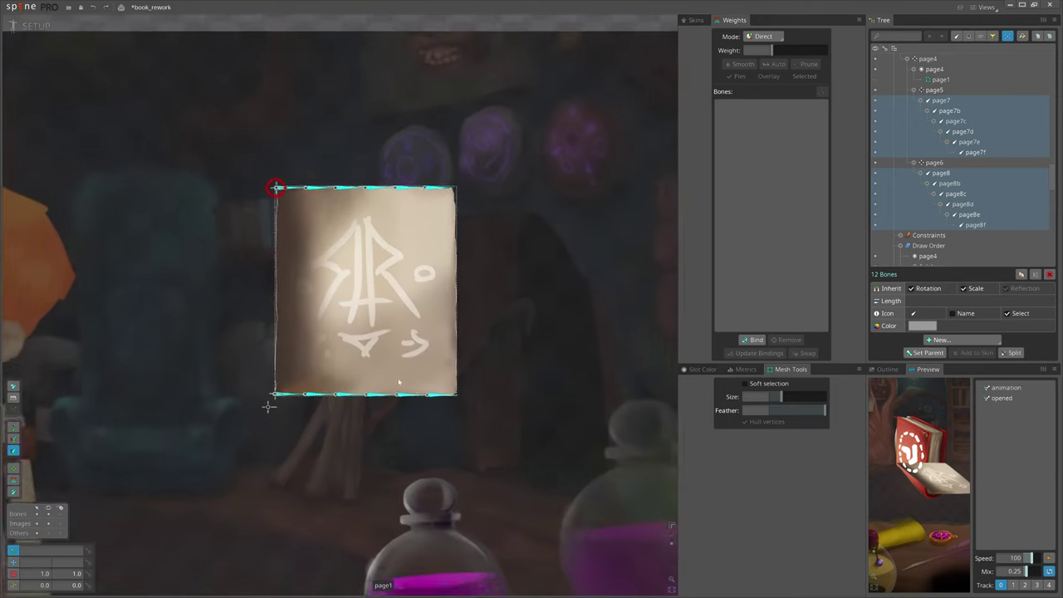
{"action": "scroll", "coordinate": [361, 371], "scroll_direction": "down", "scroll_amount": 4}
{"action": "left_click_drag", "start_coordinate": [638, 241], "coordinate": [378, 373]}
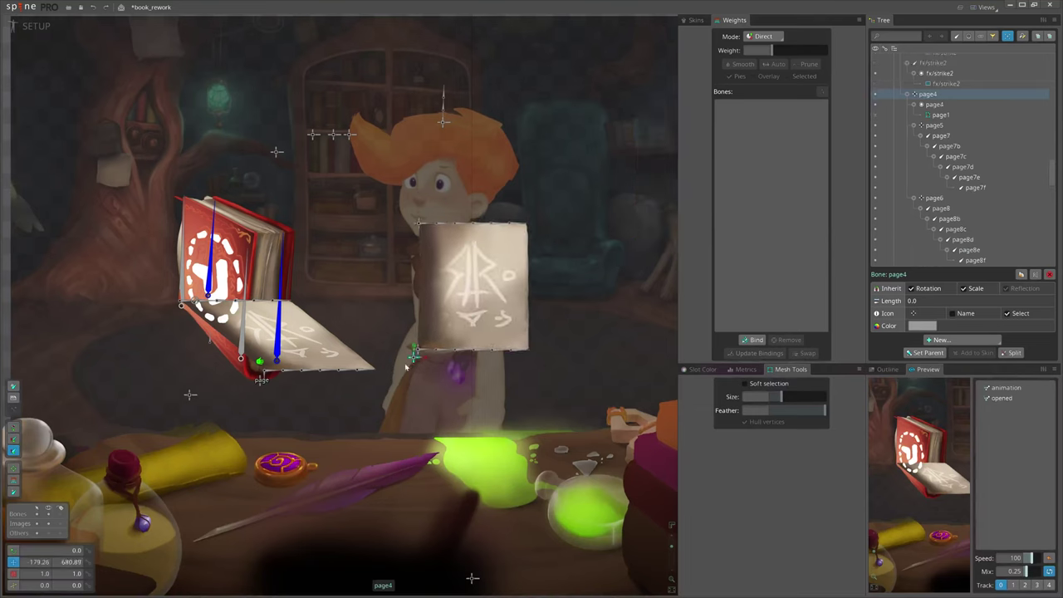
{"action": "left_click_drag", "start_coordinate": [386, 239], "coordinate": [332, 309]}
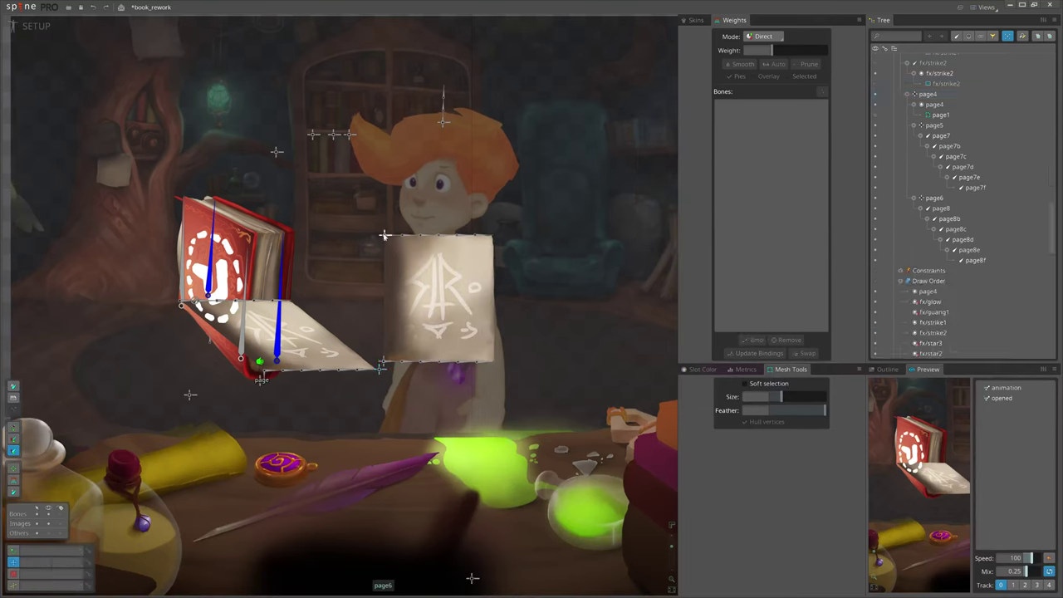
{"action": "left_click", "coordinate": [384, 361]}
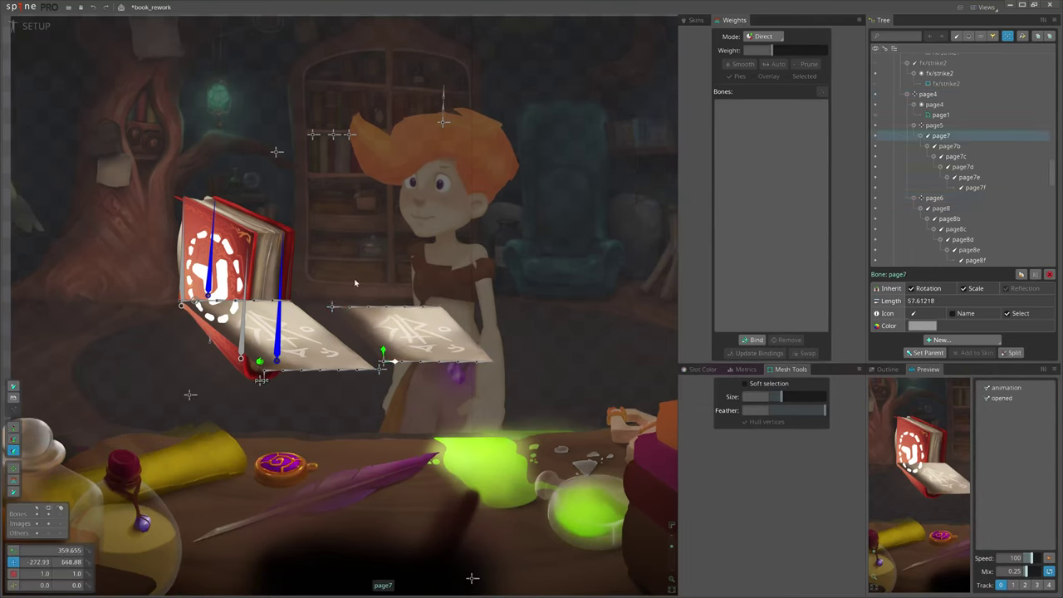
{"action": "mouse_move", "coordinate": [355, 284]}
{"action": "left_mouse_down"}
{"action": "mouse_move", "coordinate": [449, 315]}
{"action": "mouse_move", "coordinate": [532, 409]}
{"action": "mouse_move", "coordinate": [540, 401]}
{"action": "mouse_move", "coordinate": [511, 325]}
{"action": "left_mouse_up"}
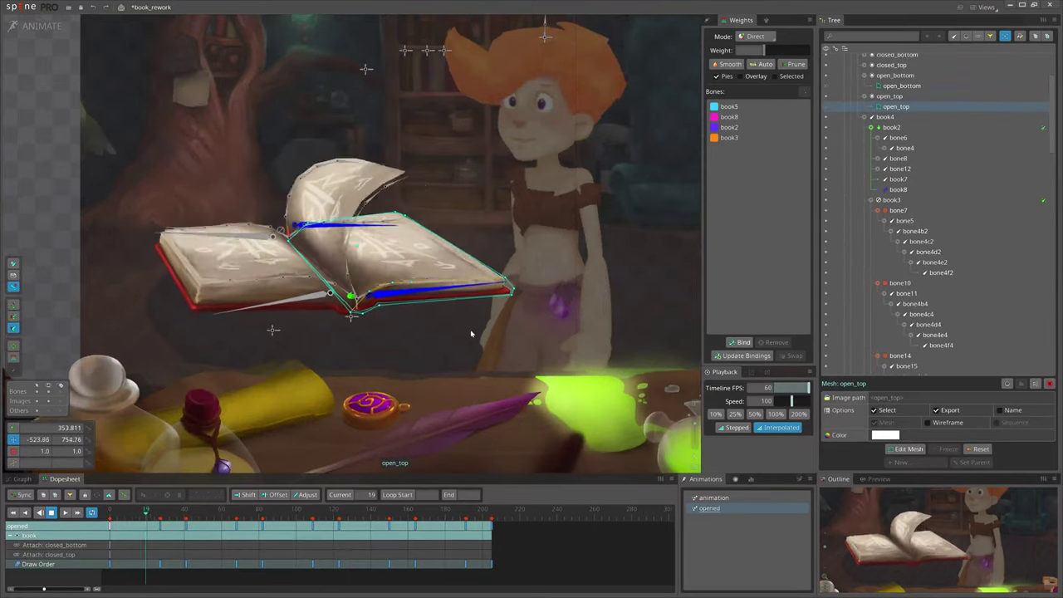
Play the opened animation to watch the page flip over the book.
{"action": "key", "text": "l"}
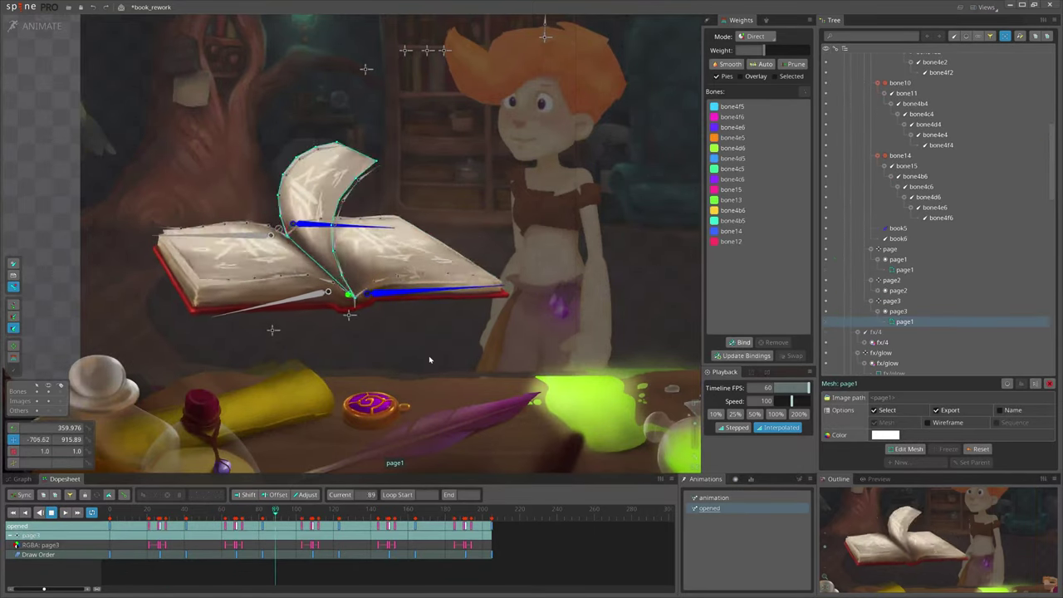